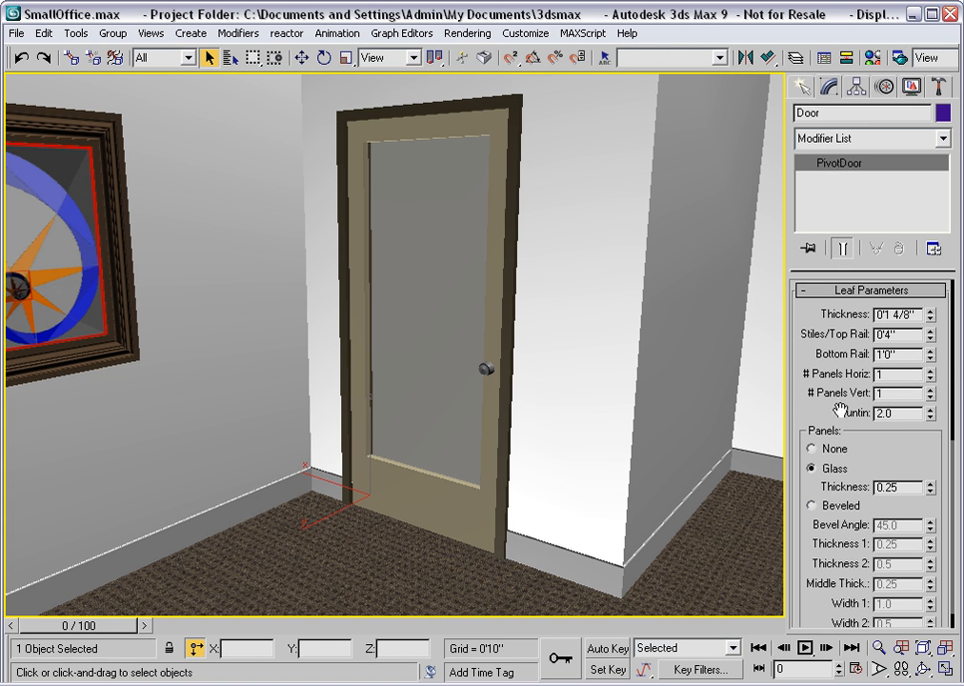
# Step: Divide the door leaf into 2 horizontal and 4 vertical panels
pyautogui.click(931, 371)
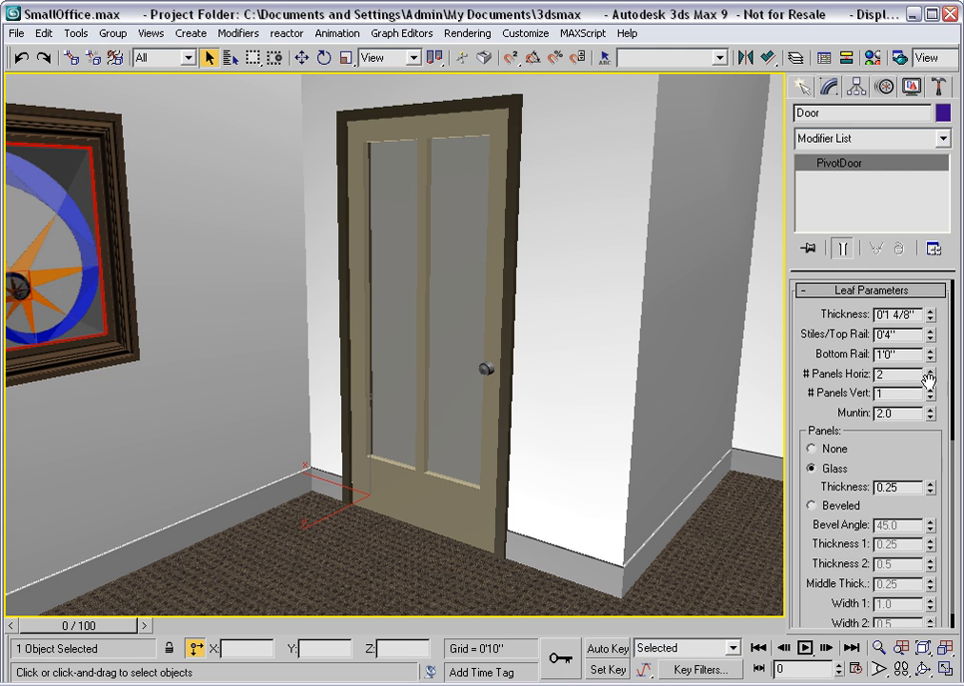
pyautogui.click(930, 390)
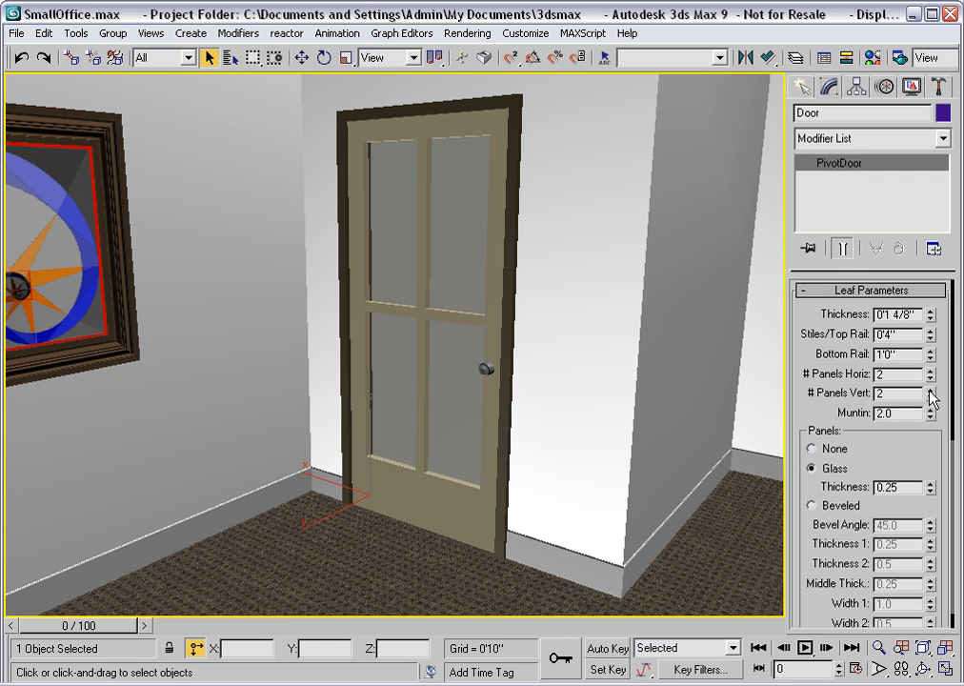
pyautogui.click(931, 390)
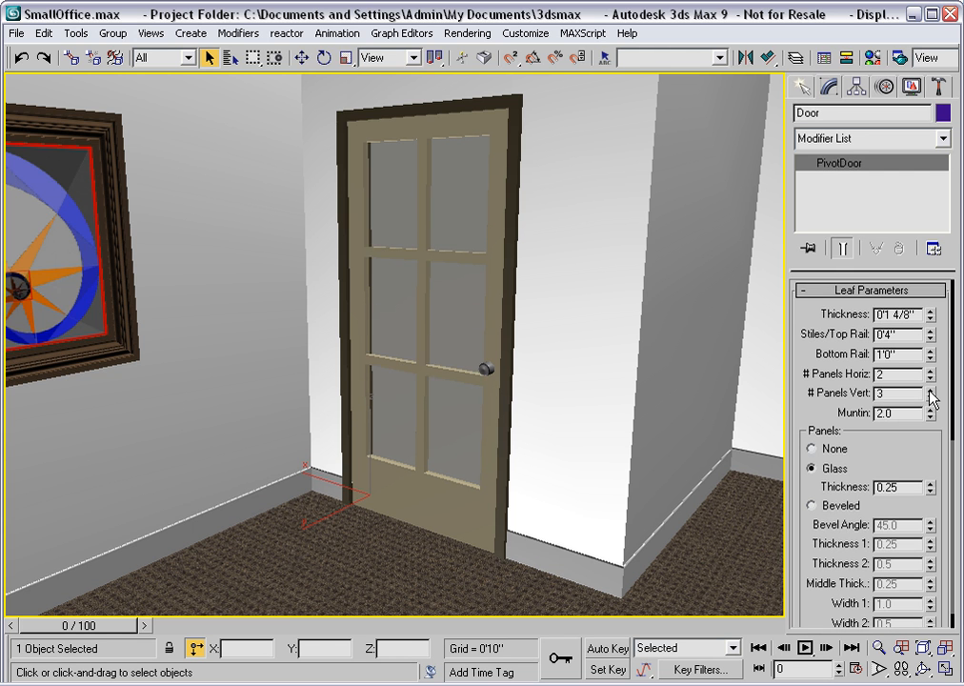
pyautogui.click(930, 389)
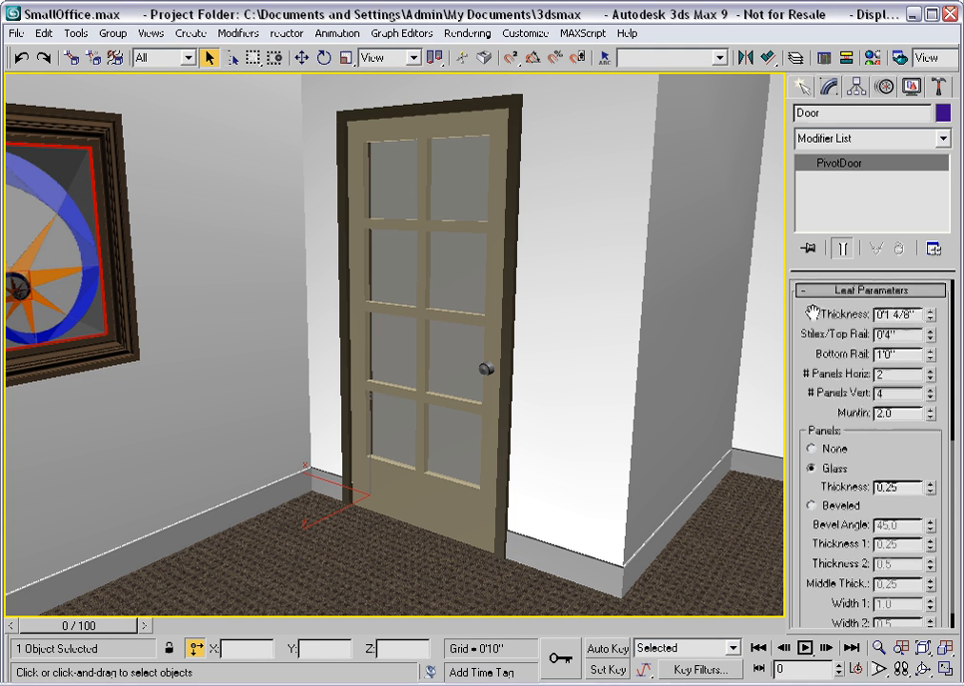
# Step: Swing the door open to test its motion, and reset its opening angle to 0 degrees
pyautogui.moveTo(811, 312); pyautogui.dragTo(810, 551)
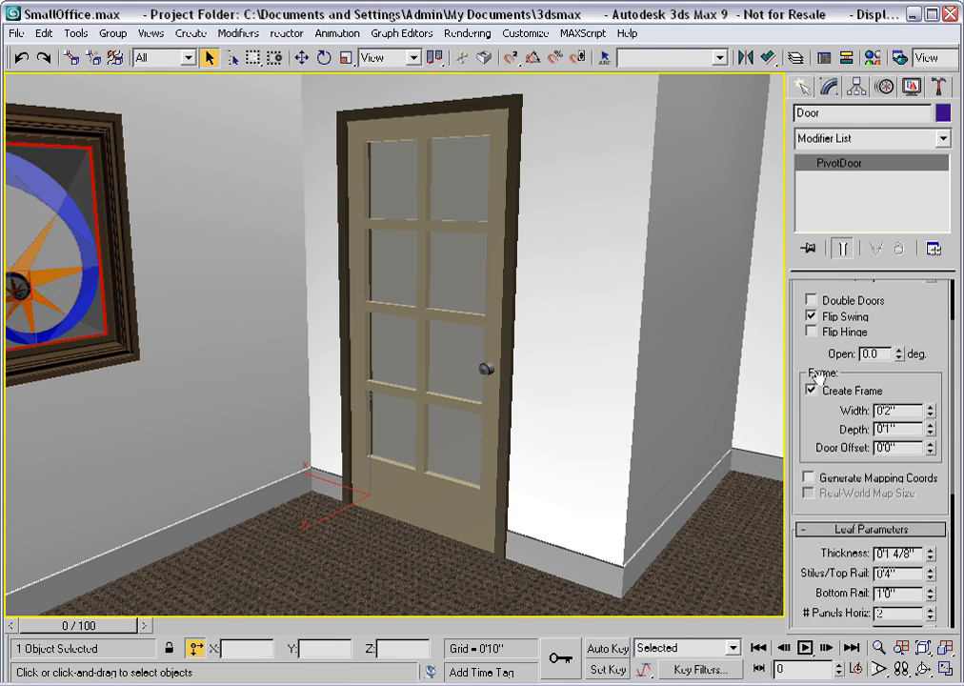
pyautogui.moveTo(815, 356); pyautogui.dragTo(816, 439)
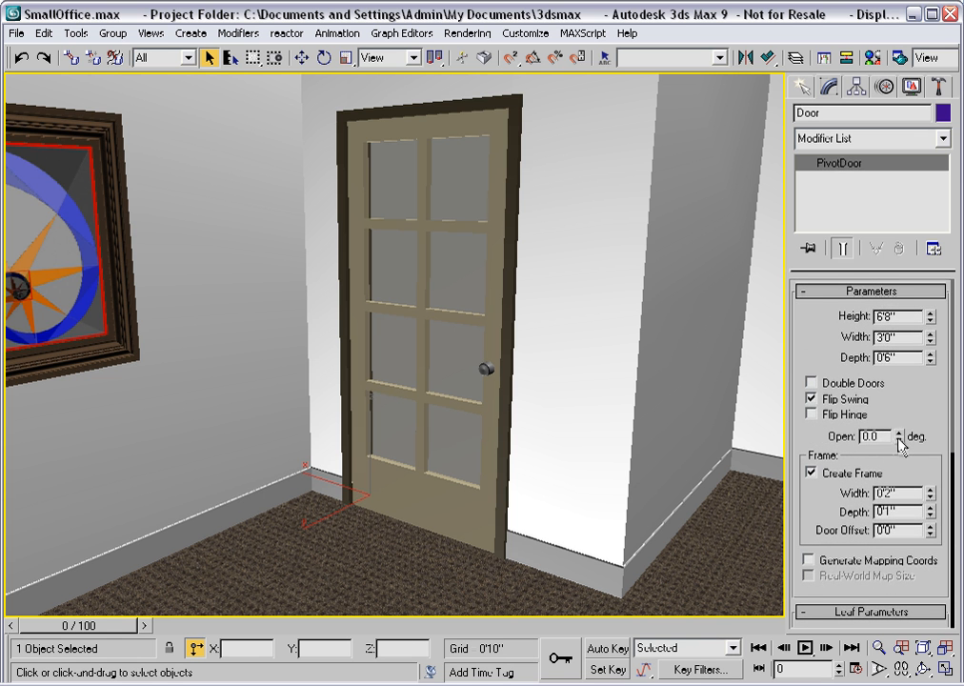
pyautogui.moveTo(899, 438); pyautogui.dragTo(891, 373)
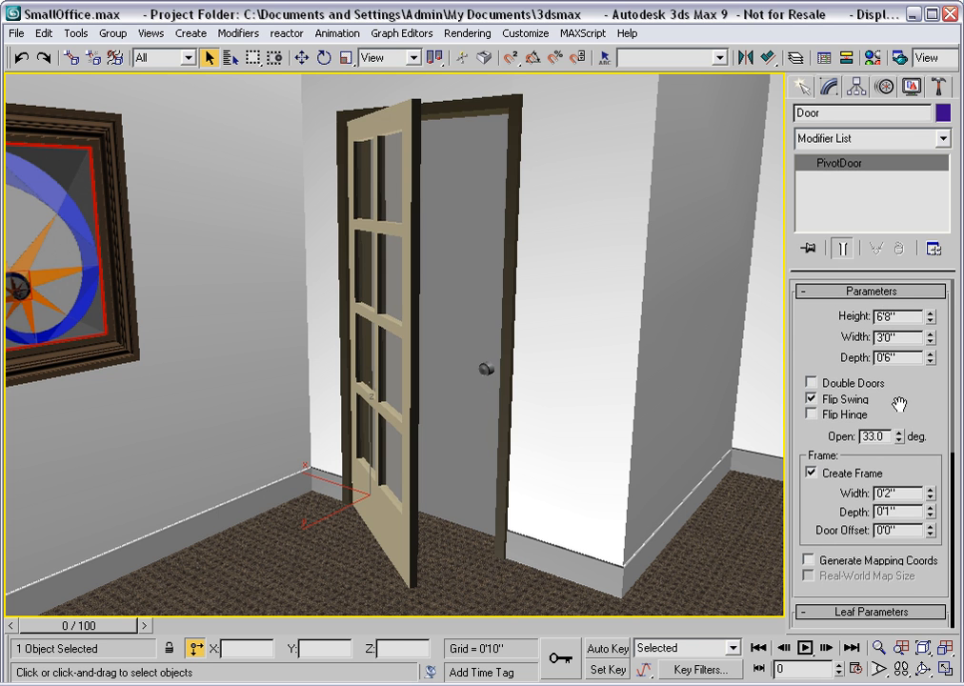
pyautogui.hotkey('ctrl', 's')
pyautogui.rightClick(899, 438)
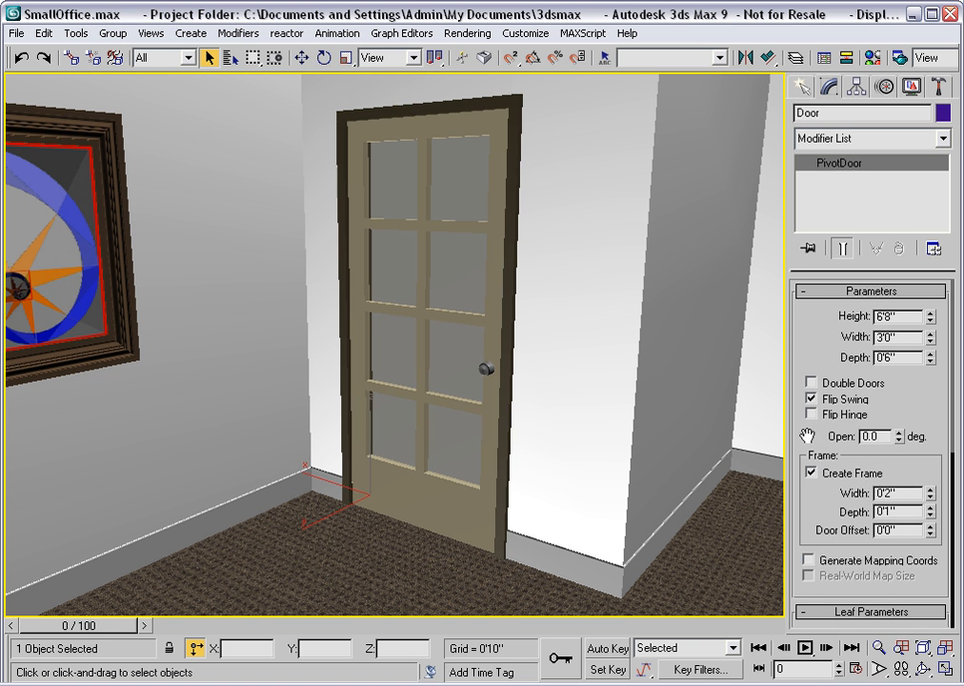
# Step: Apply an Attachment Constraint to the door knob with the door as its target object
pyautogui.click(560, 378)
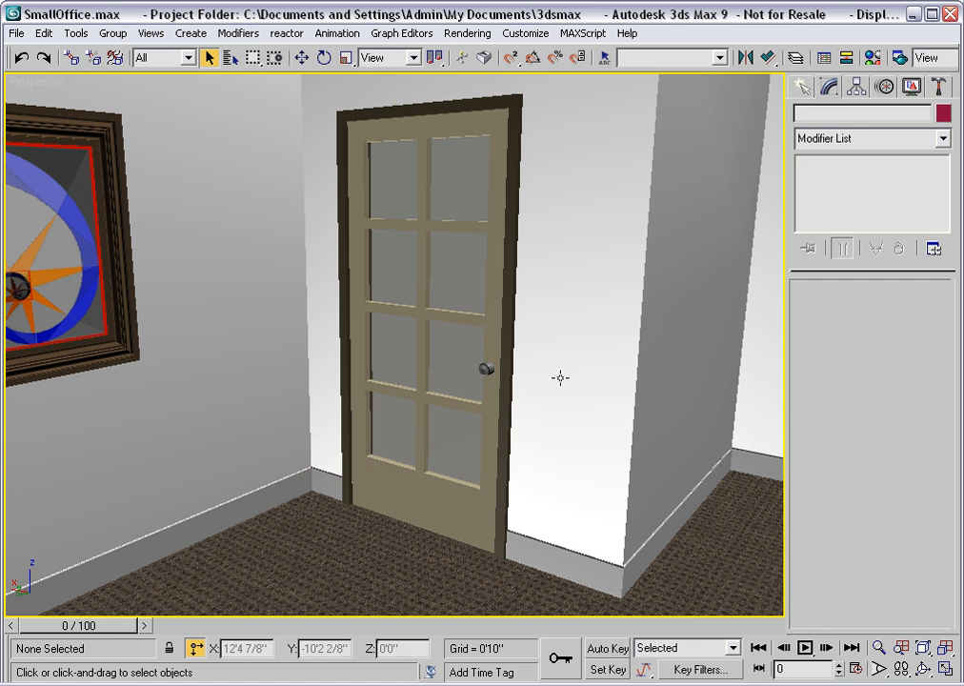
pyautogui.click(486, 368)
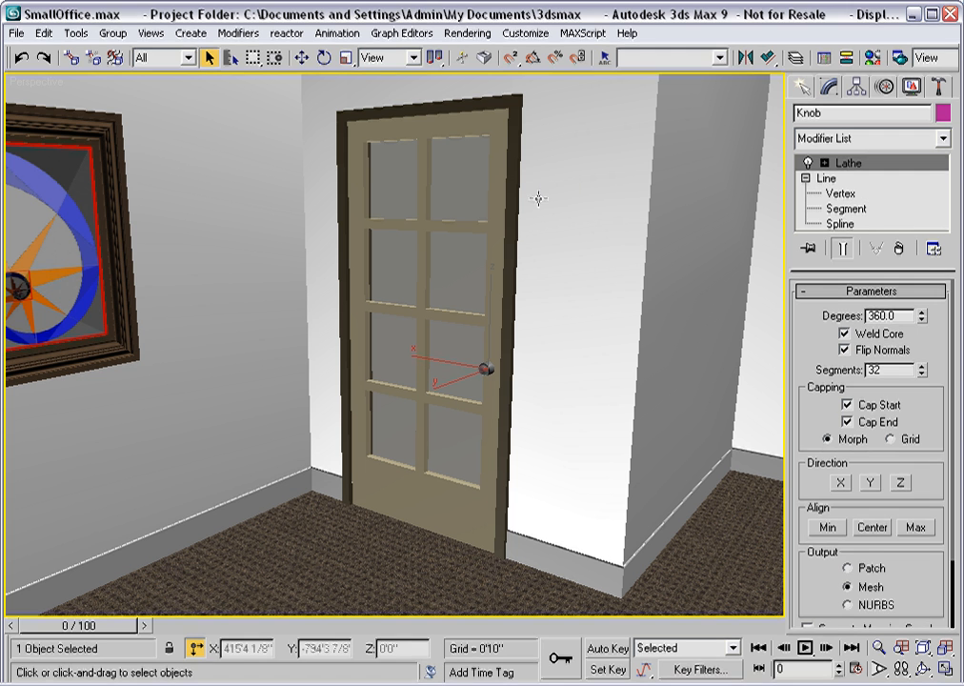
pyautogui.click(337, 32)
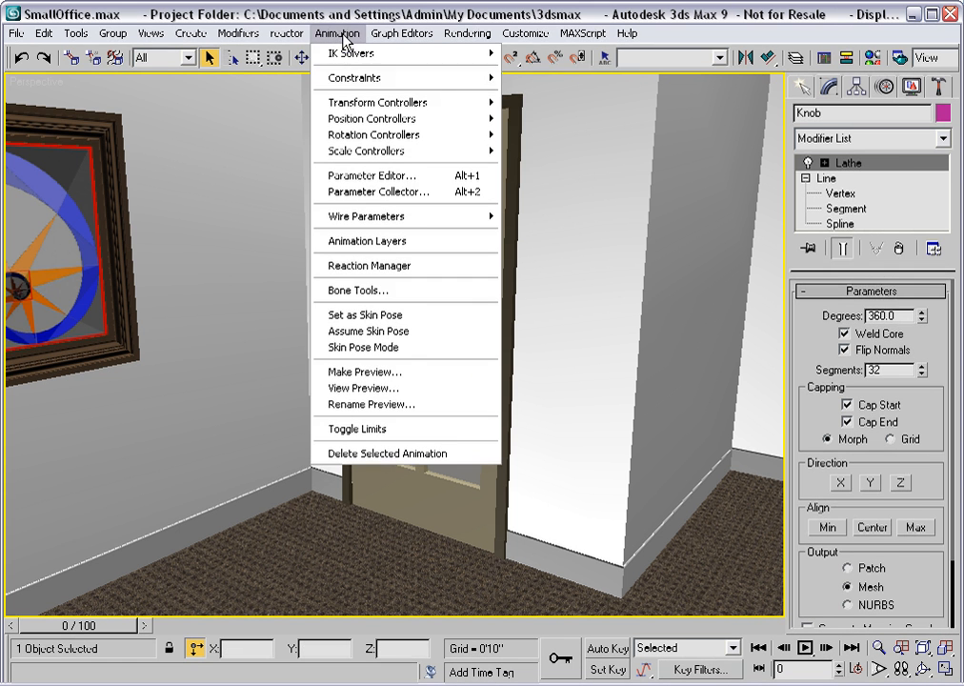
pyautogui.moveTo(345, 79)
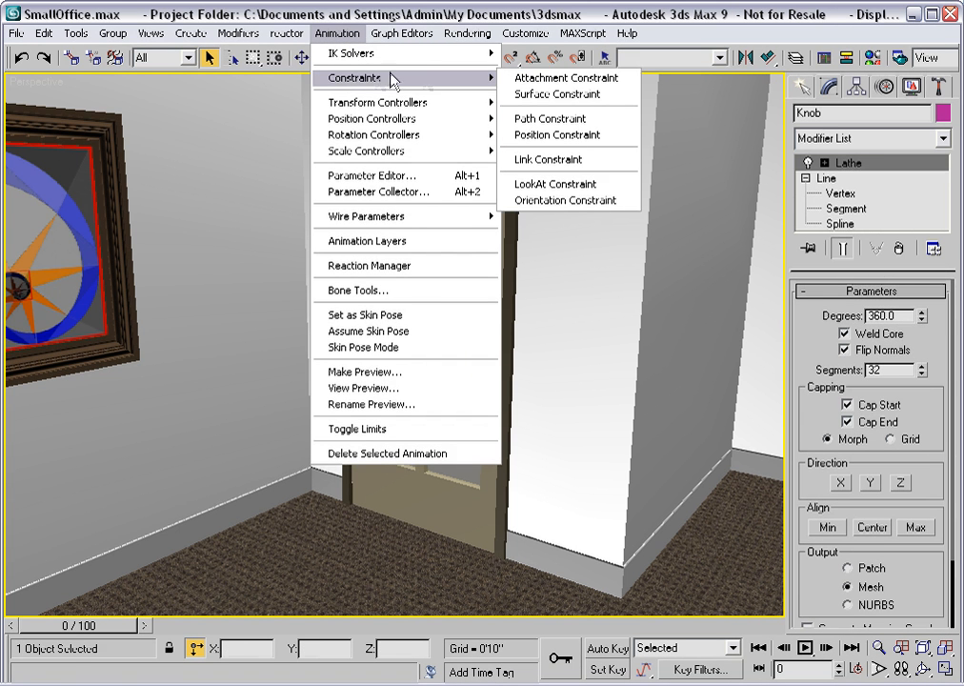
pyautogui.click(535, 79)
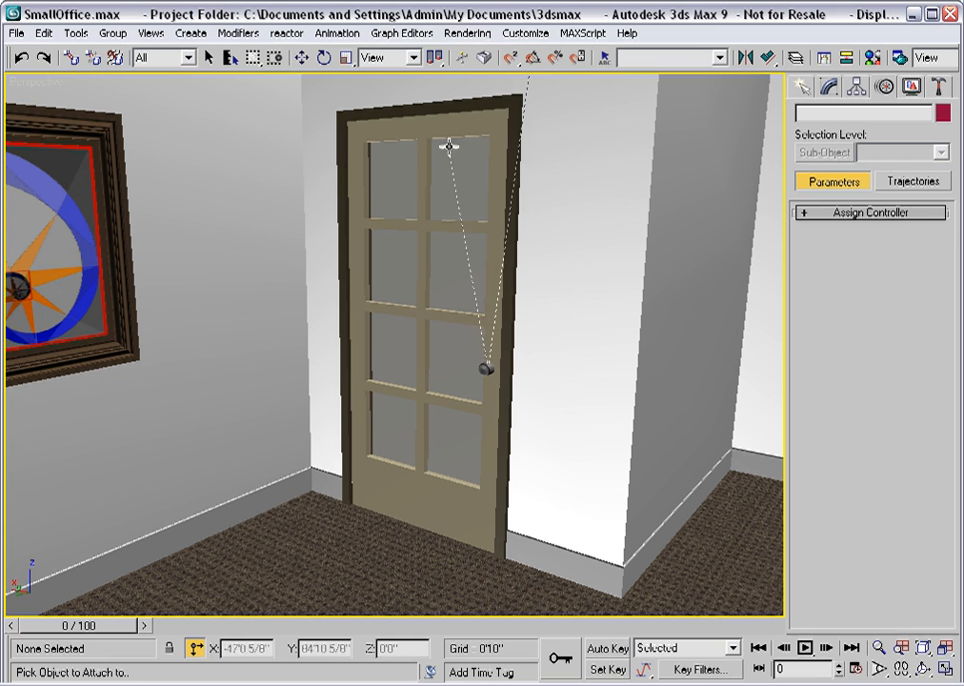
pyautogui.click(451, 248)
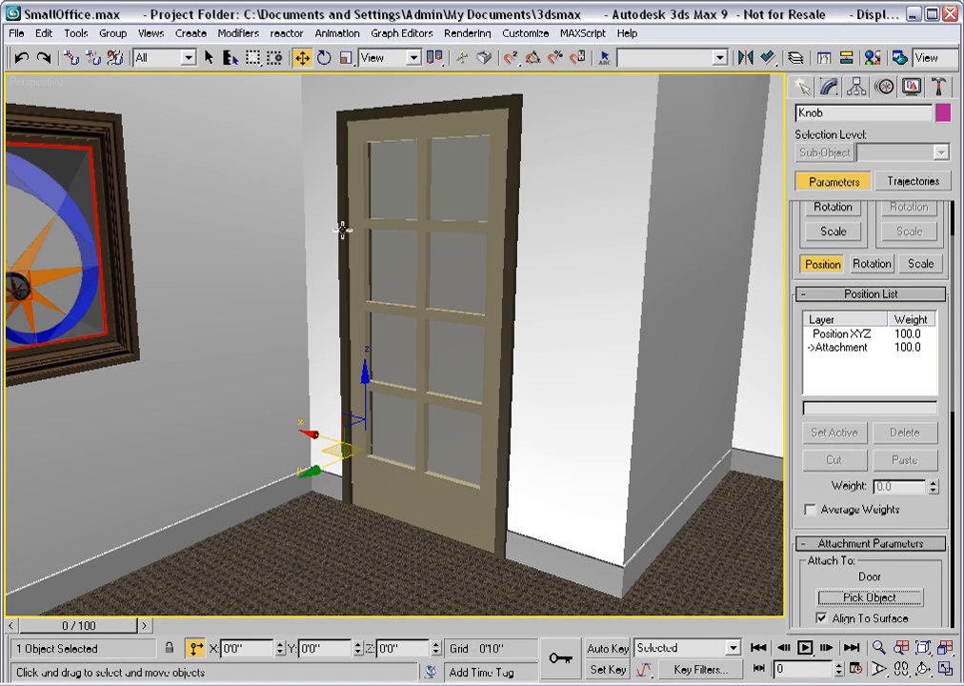
# Step: Select the Door object, swing it open to check how the attached knob follows, and reset the opening angle to 0 degrees
pyautogui.click(231, 58)
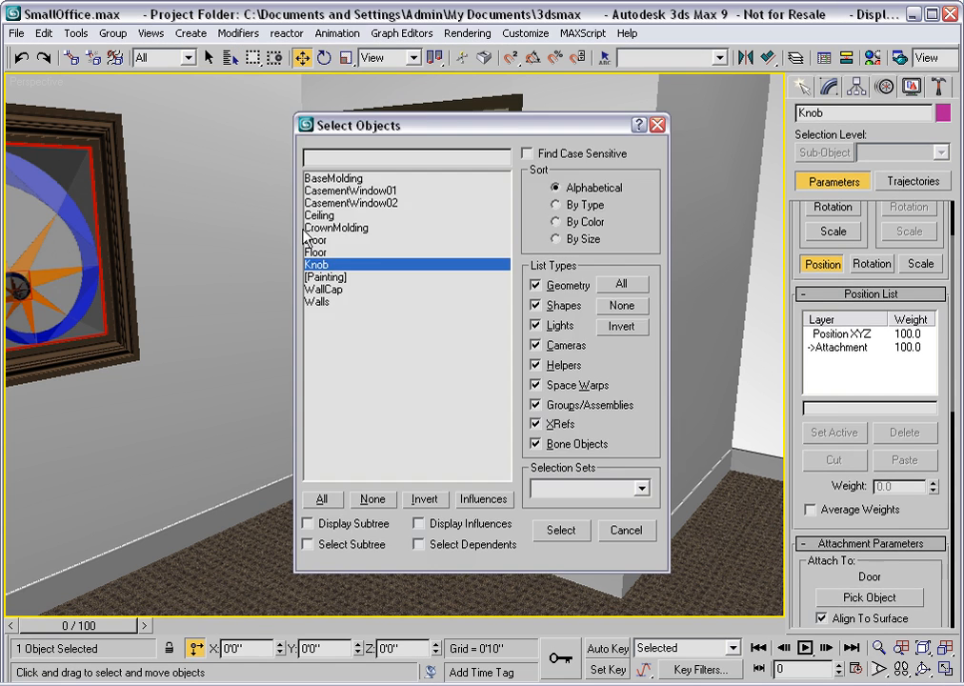
pyautogui.doubleClick(413, 239)
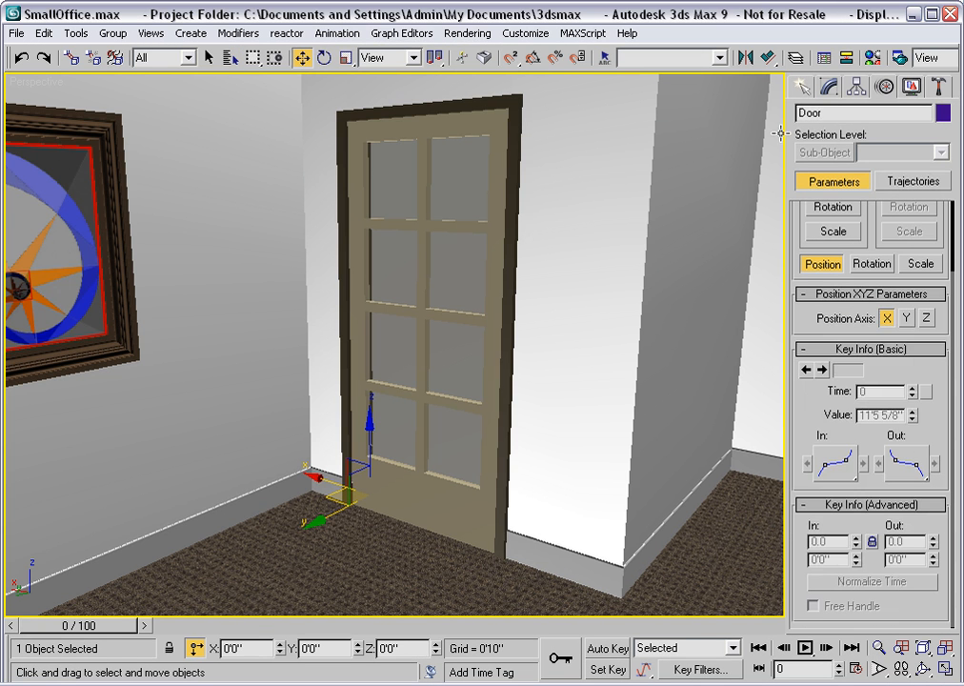
pyautogui.click(829, 86)
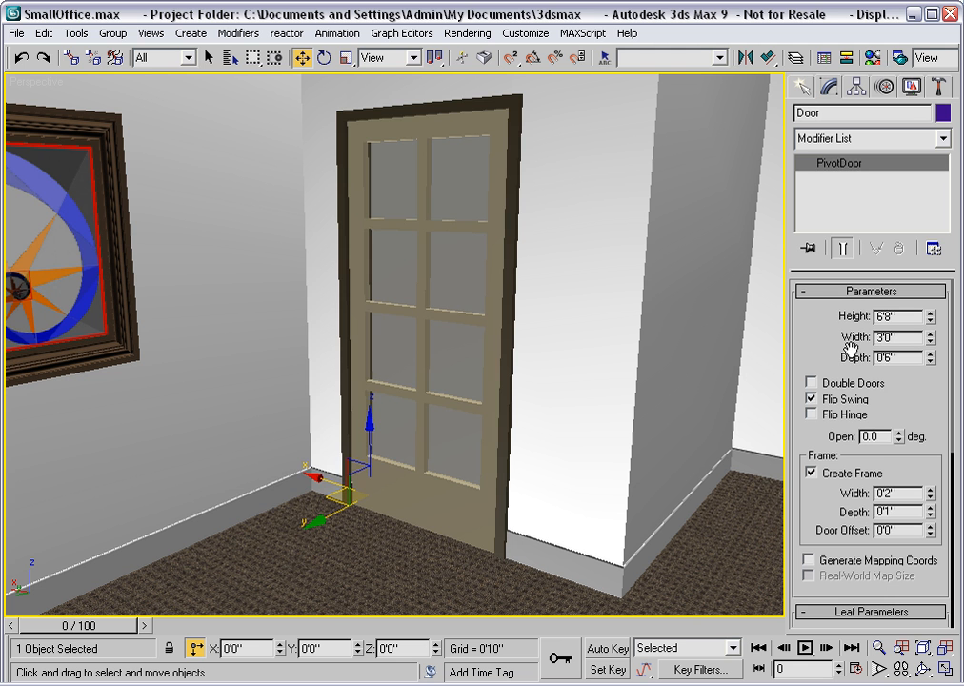
pyautogui.moveTo(900, 439); pyautogui.dragTo(869, 272)
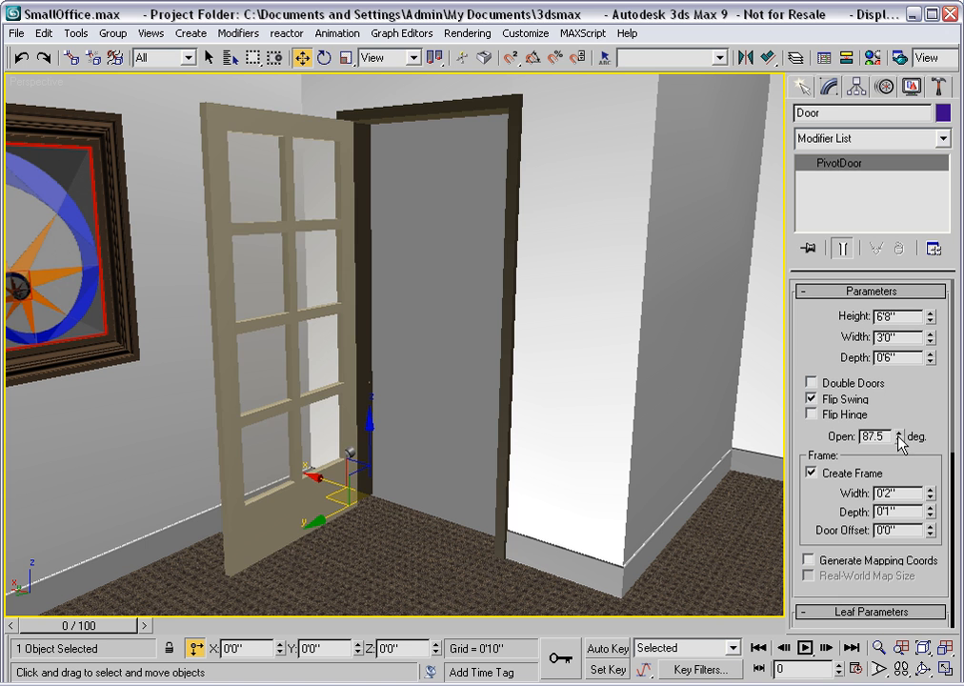
pyautogui.moveTo(898, 436)
pyautogui.mouseDown()
pyautogui.moveTo(898, 425)
pyautogui.moveTo(896, 453)
pyautogui.mouseUp()
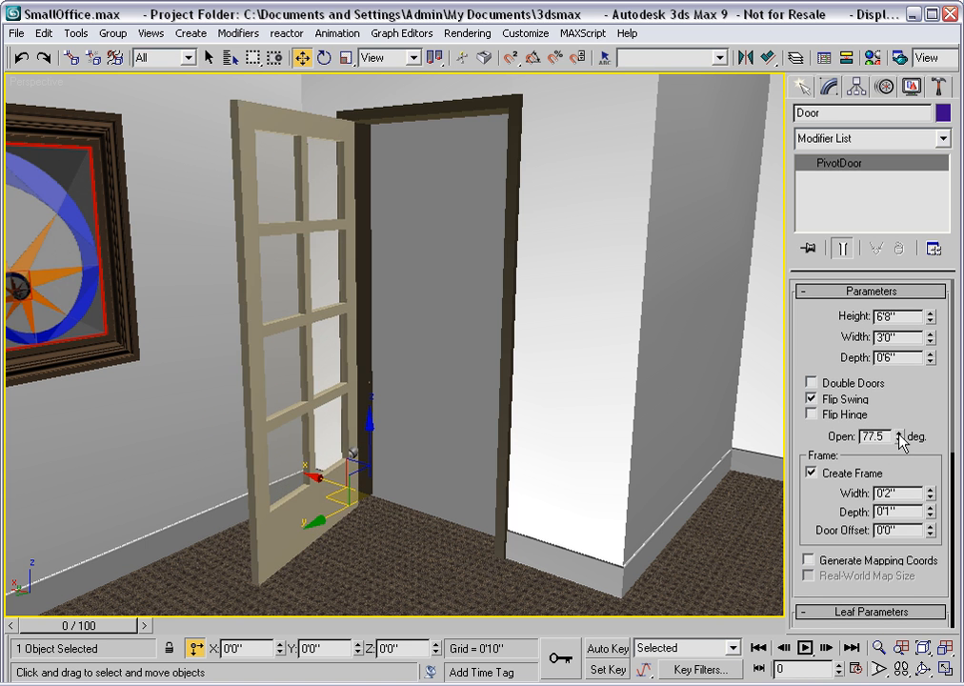
pyautogui.rightClick(898, 436)
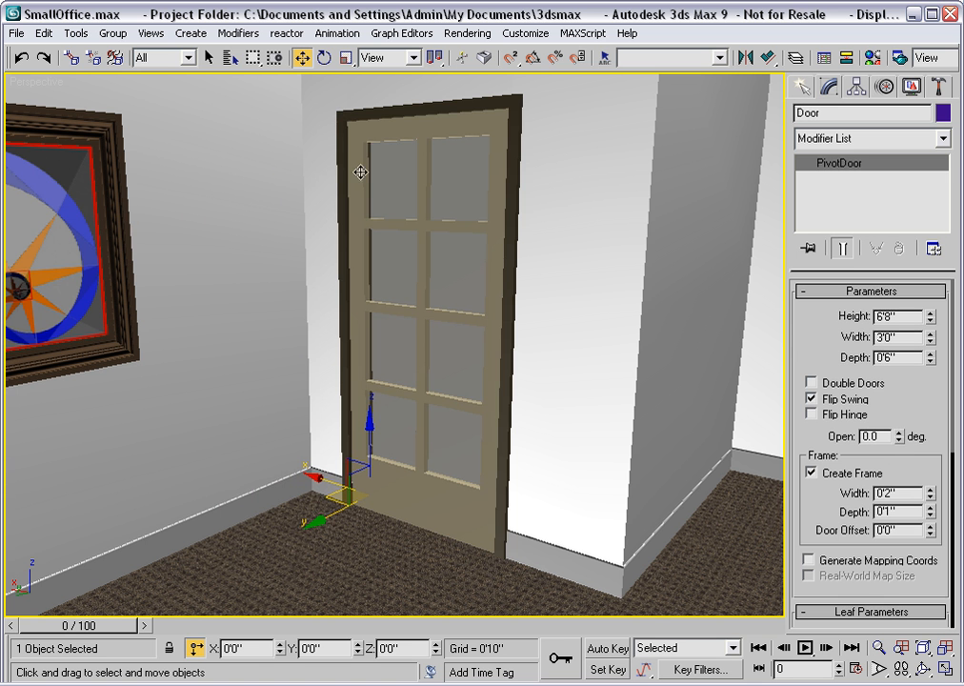
# Step: Select the Knob object and set its attachment position on face 39 of the door, on the stile beside the latch edge
pyautogui.click(229, 58)
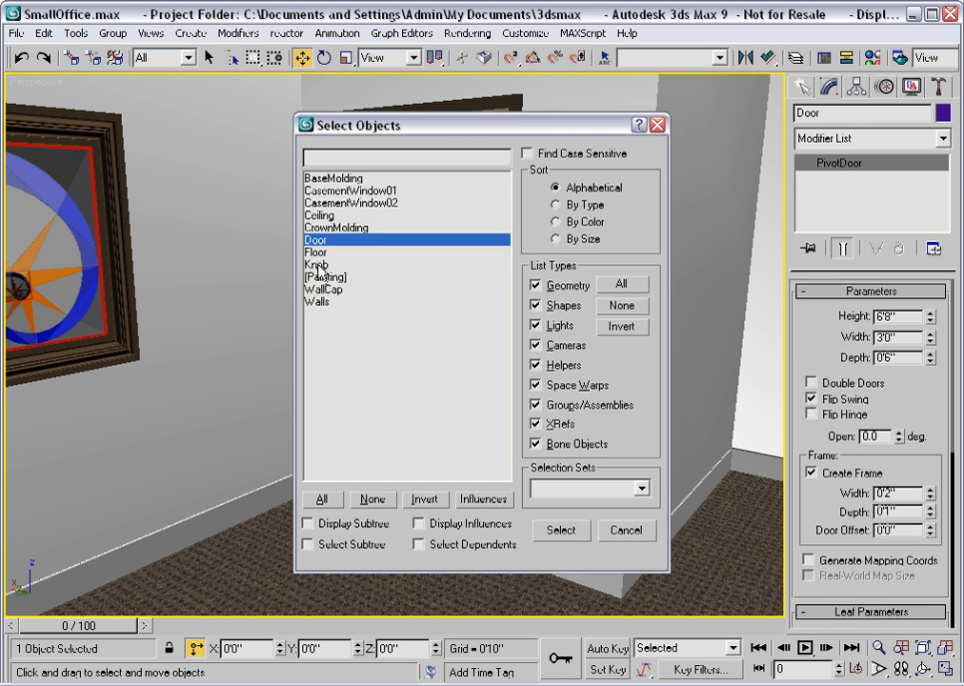
pyautogui.doubleClick(319, 269)
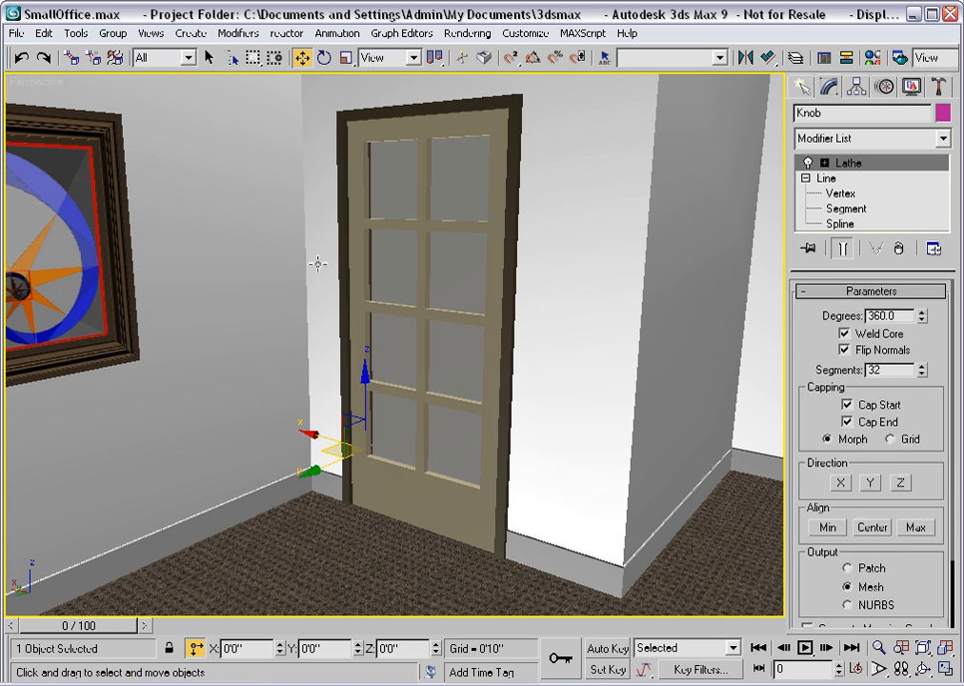
pyautogui.click(884, 87)
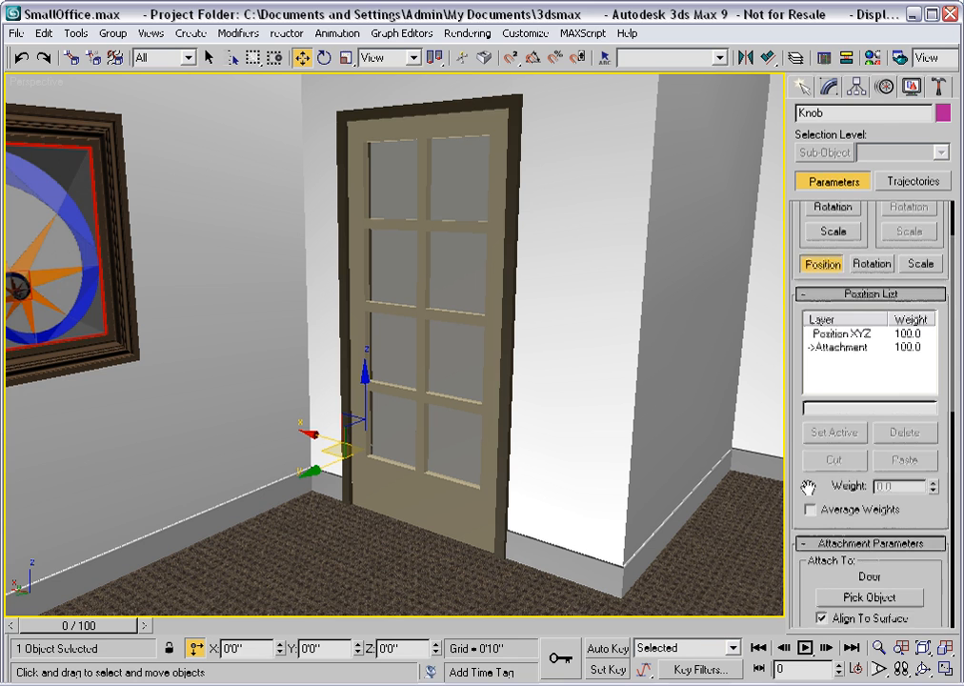
pyautogui.moveTo(811, 488); pyautogui.dragTo(808, 128)
pyautogui.scroll(-3, 834, 334)
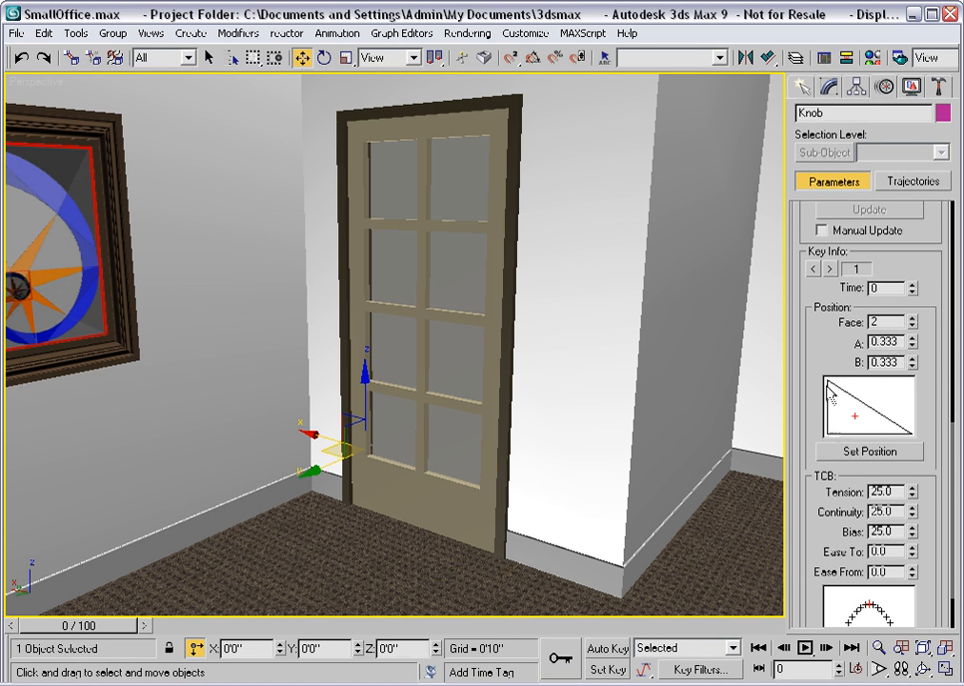
pyautogui.click(870, 453)
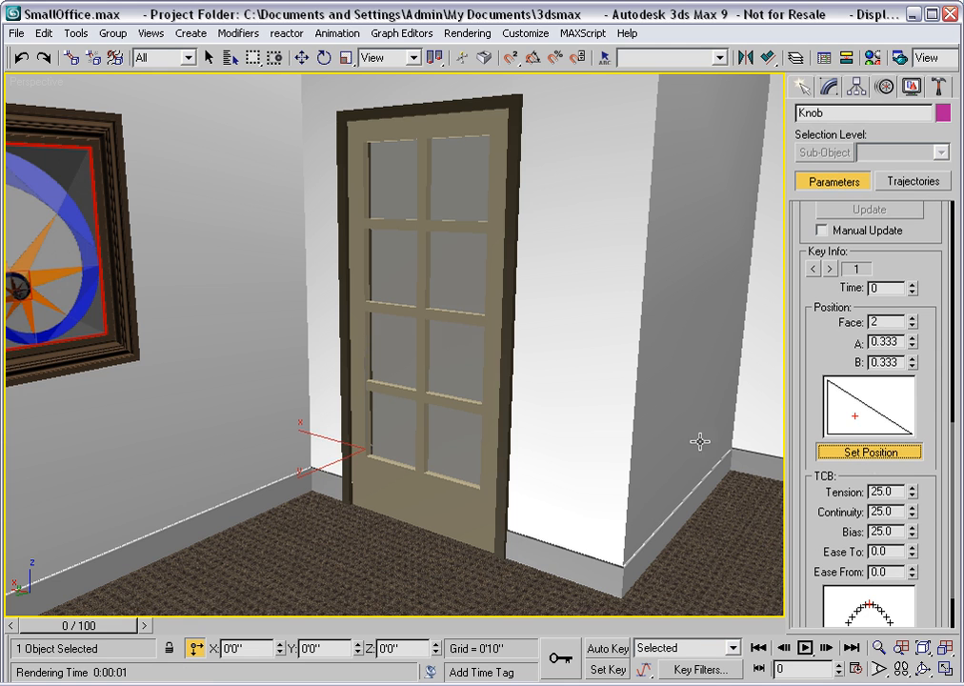
pyautogui.moveTo(492, 362)
pyautogui.mouseDown()
pyautogui.moveTo(498, 340)
pyautogui.moveTo(493, 353)
pyautogui.mouseUp()
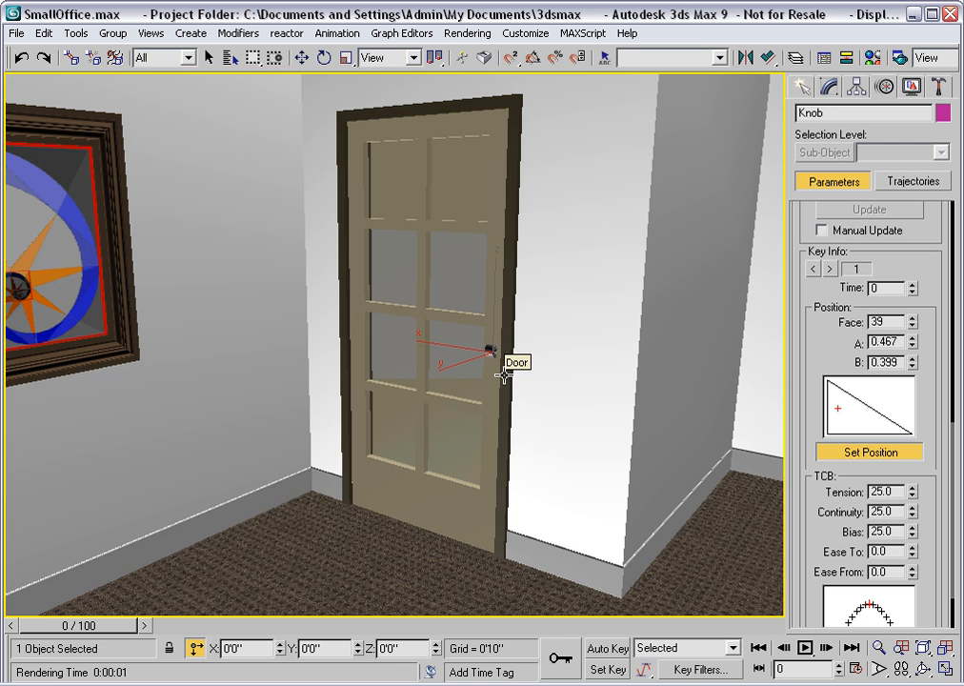
pyautogui.press('z')
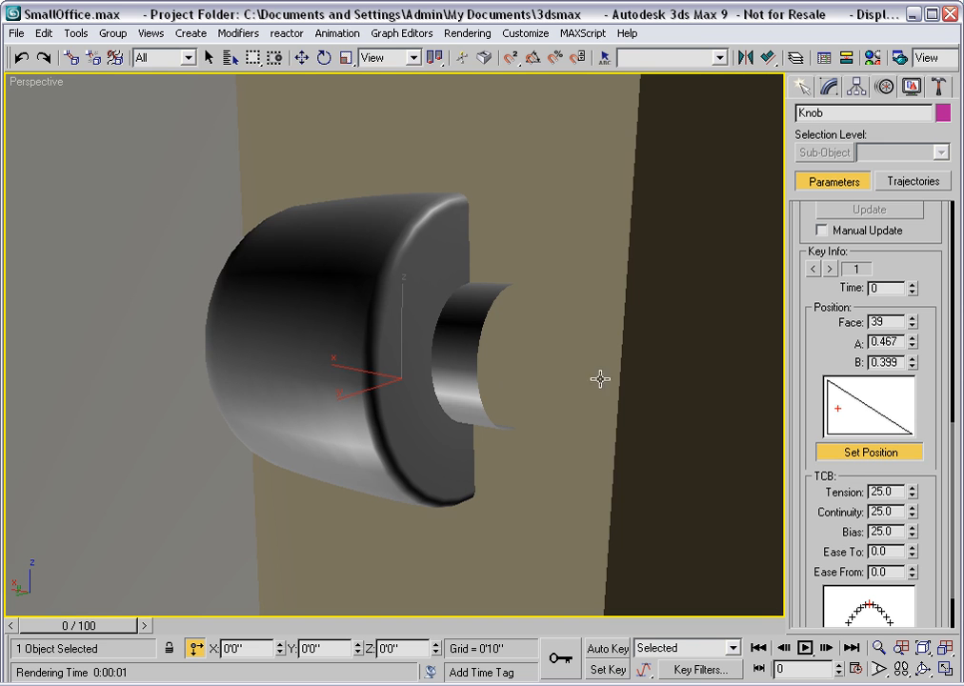
pyautogui.click(848, 455)
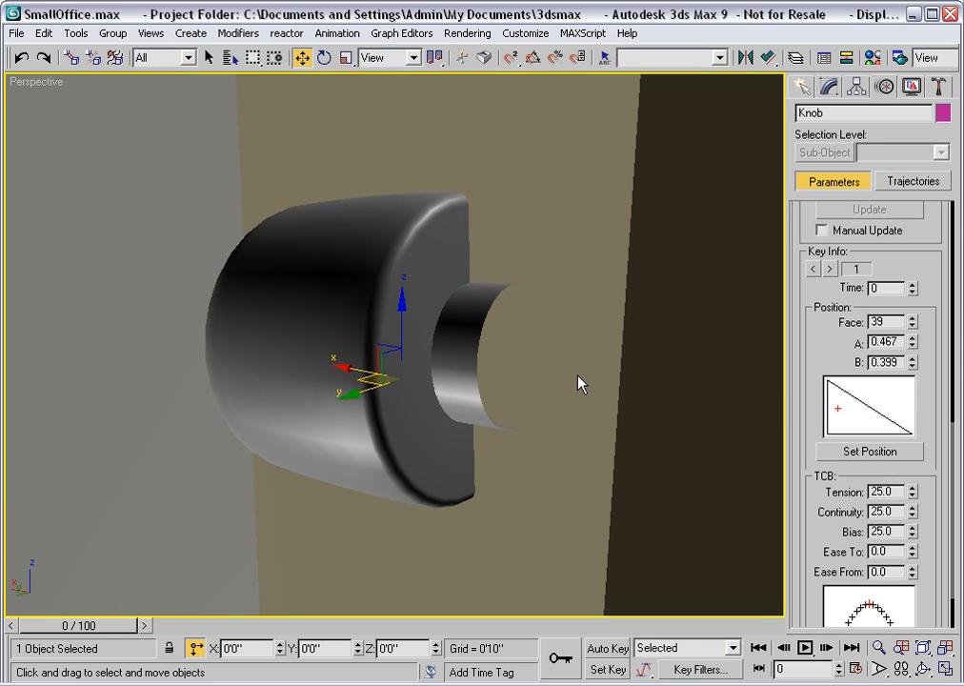
# Step: In a wireframe top view, rotate only the knob's geometry 90 degrees counterclockwise about its pivot, using angle snap
pyautogui.press('t')
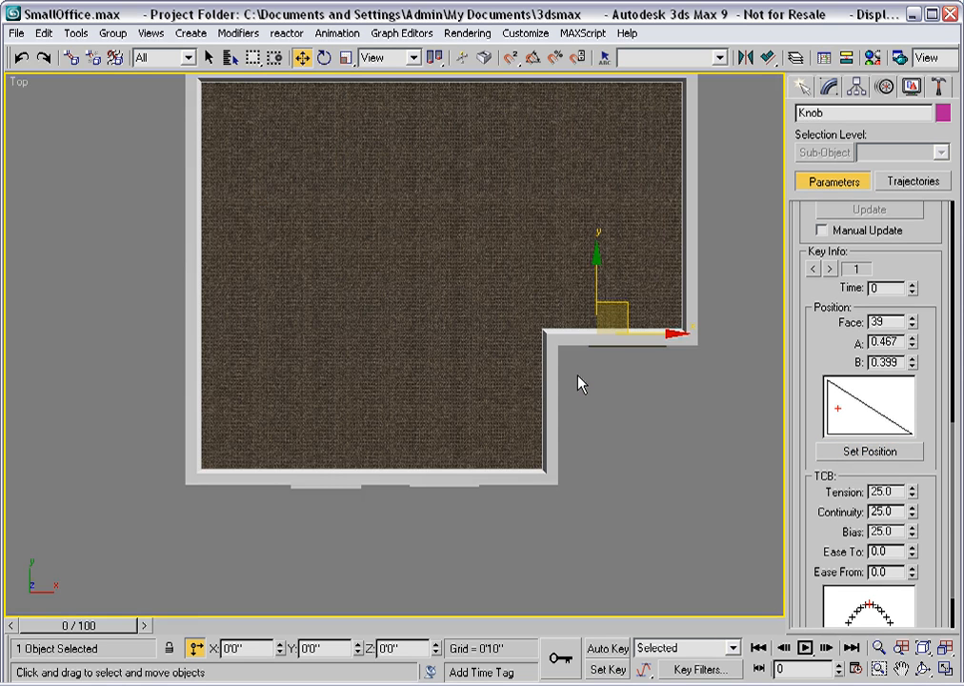
pyautogui.press('z')
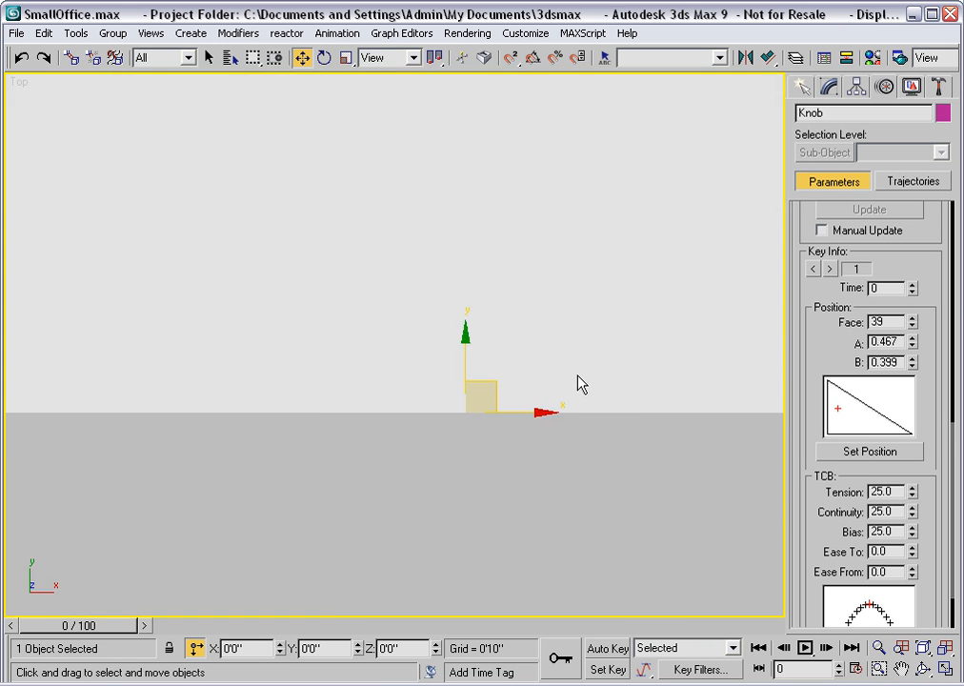
pyautogui.press('F3')
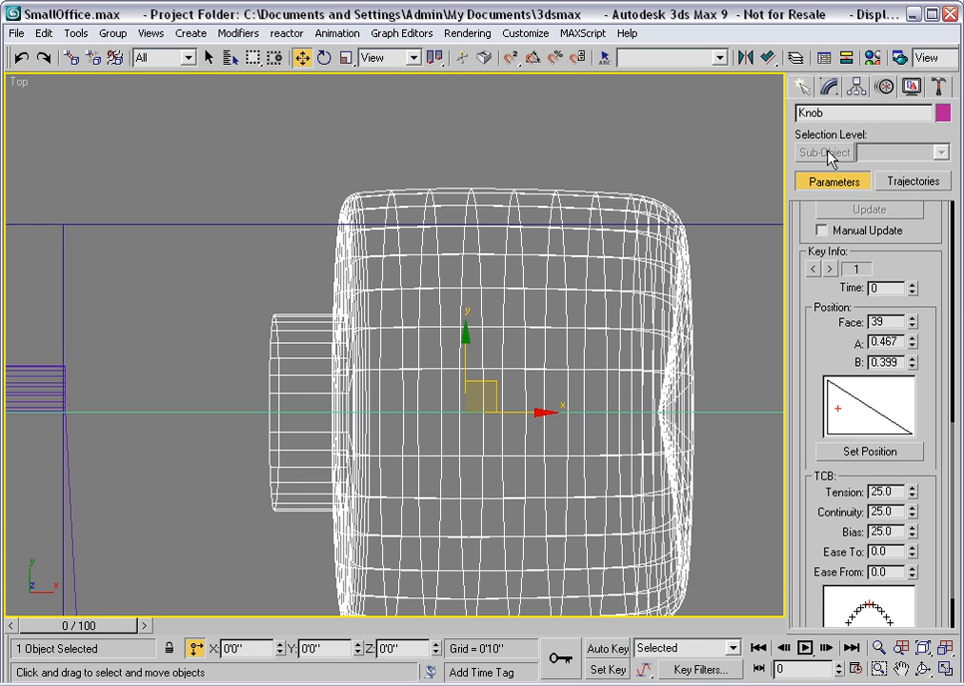
pyautogui.click(856, 87)
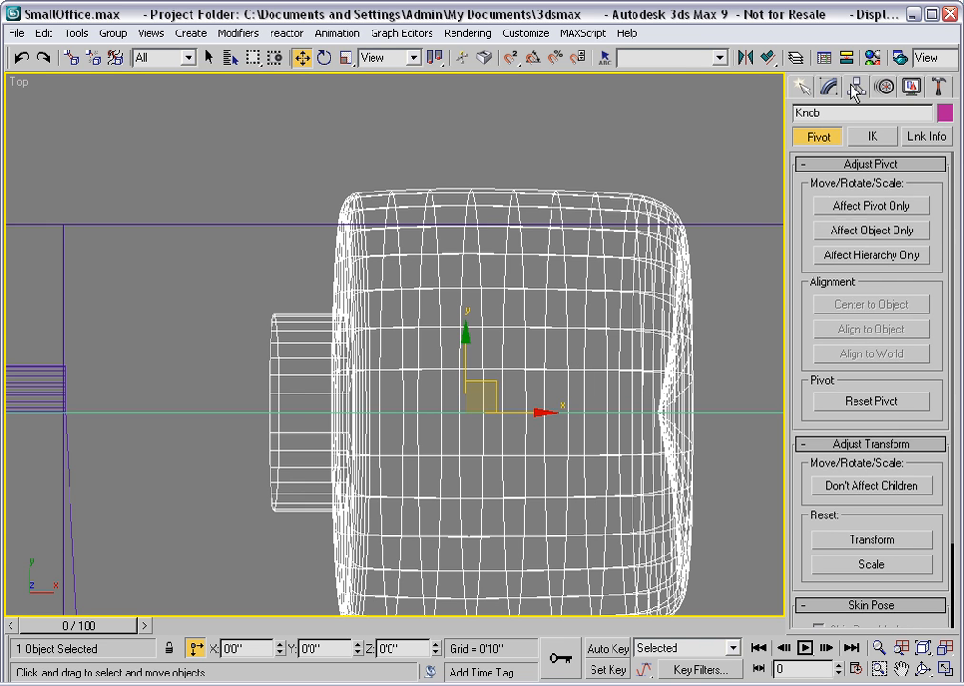
pyautogui.click(854, 234)
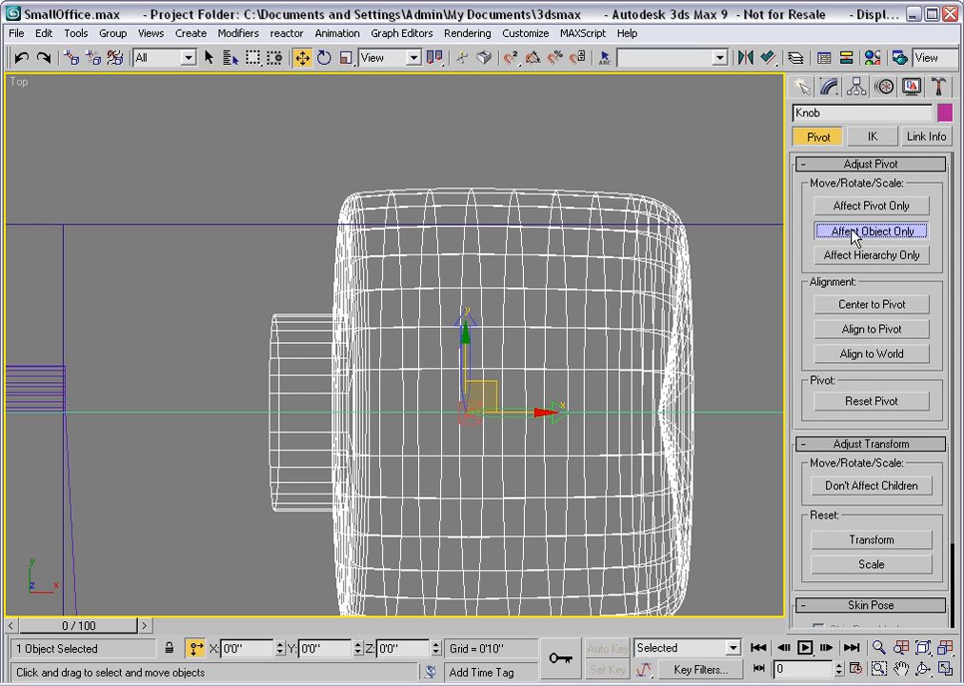
pyautogui.click(324, 58)
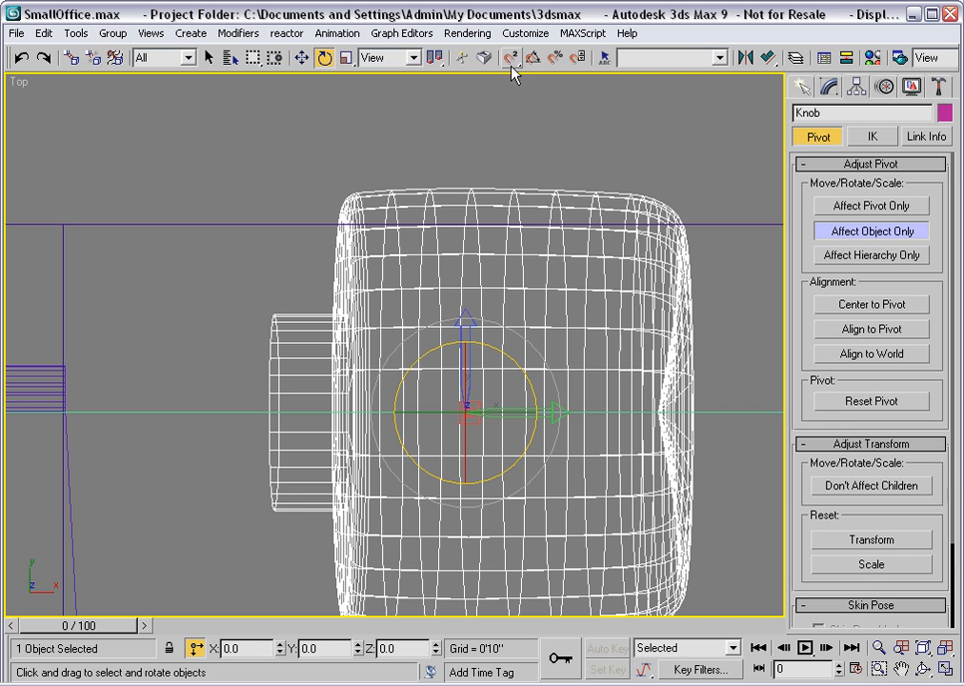
pyautogui.click(533, 57)
pyautogui.moveTo(500, 348); pyautogui.dragTo(432, 330)
pyautogui.scroll(3, 433, 329)
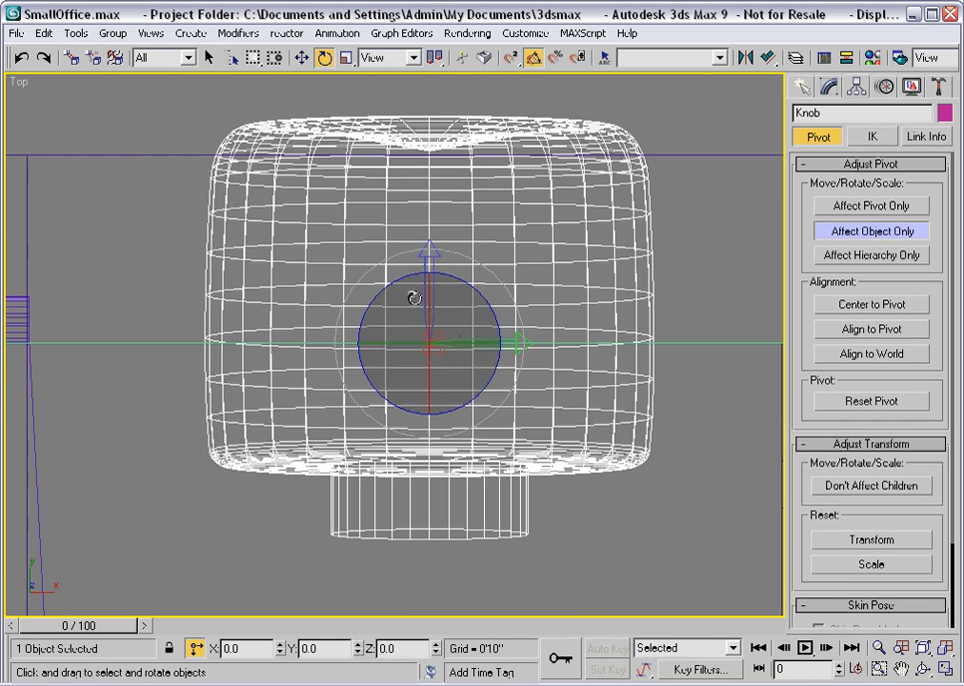
# Step: With angle snap off, level only the knob's geometry about its X axis and move it along Y until its base meets the pivot
pyautogui.click(532, 59)
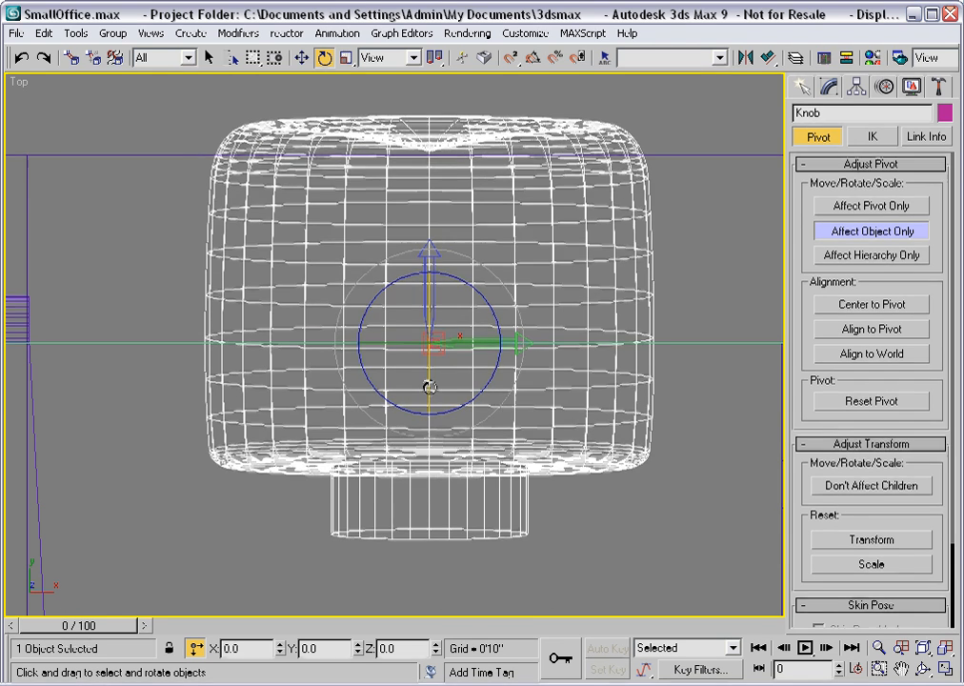
pyautogui.moveTo(429, 387); pyautogui.dragTo(425, 389)
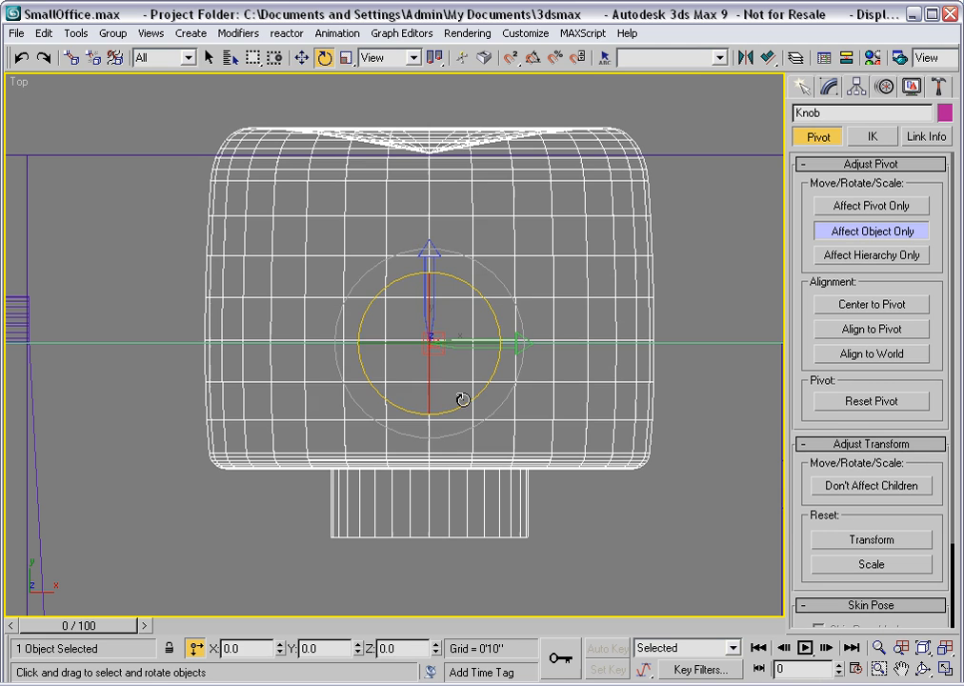
pyautogui.rightClick(458, 329)
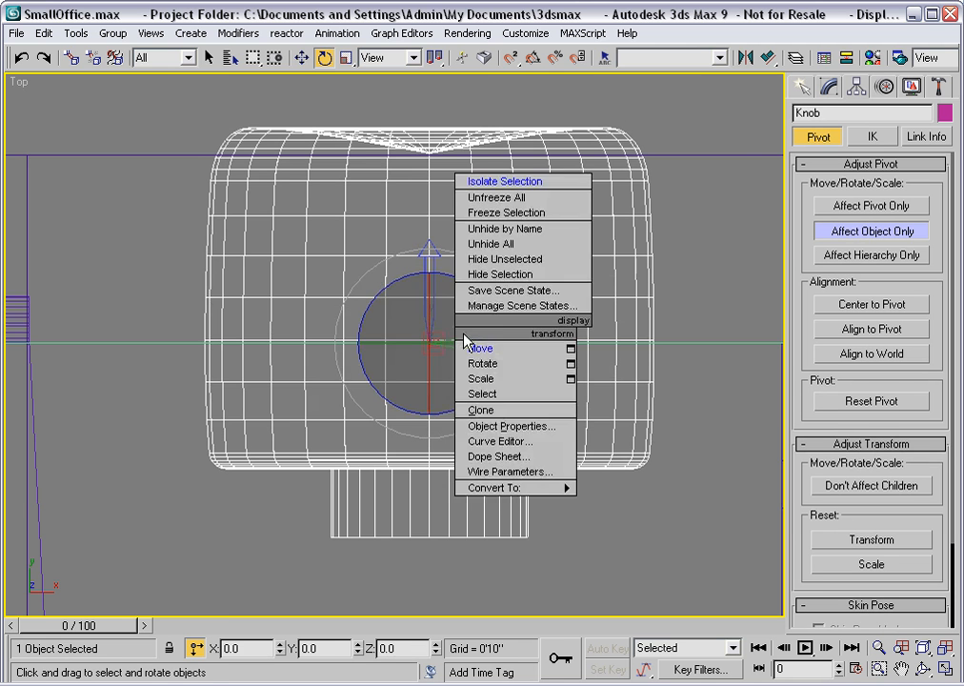
pyautogui.click(477, 345)
pyautogui.scroll(-5, 463, 331)
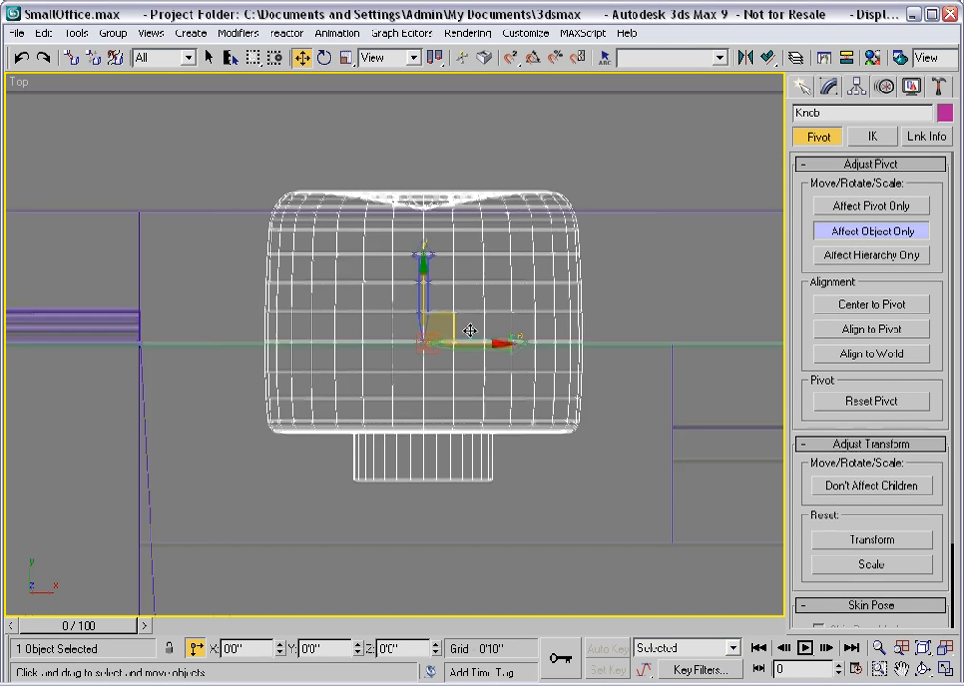
pyautogui.moveTo(414, 308); pyautogui.dragTo(415, 206)
pyautogui.moveTo(414, 204); pyautogui.dragTo(414, 204)
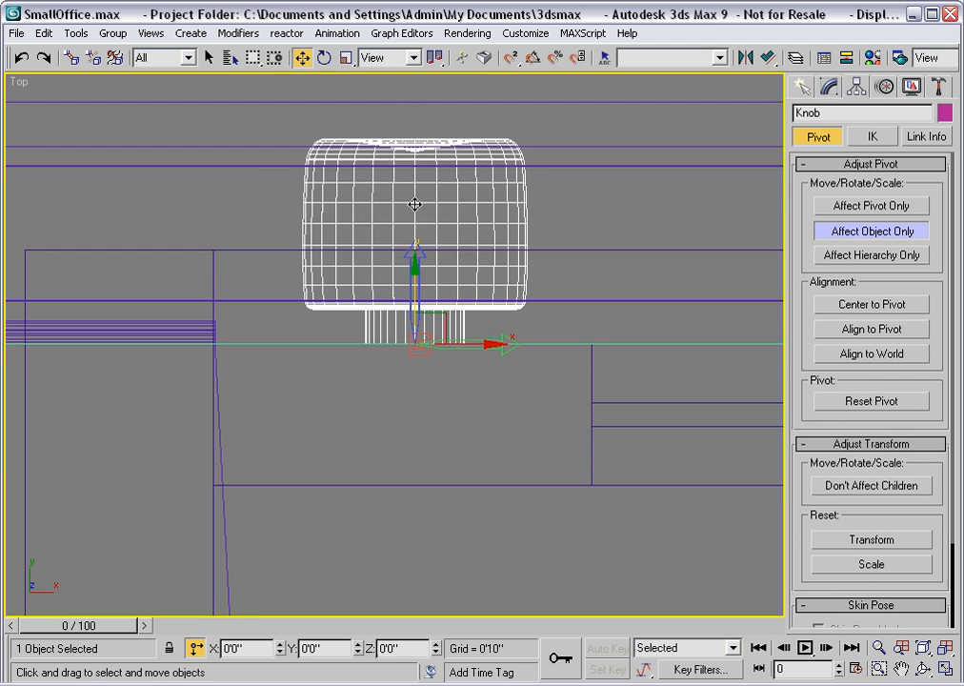
pyautogui.press('p')
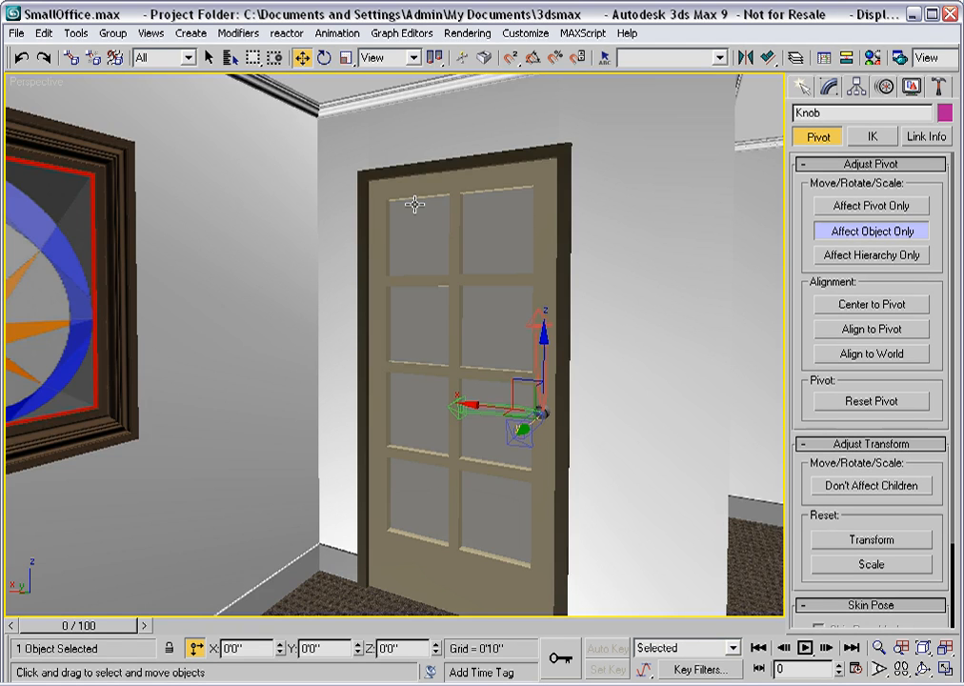
pyautogui.scroll(5, 414, 204)
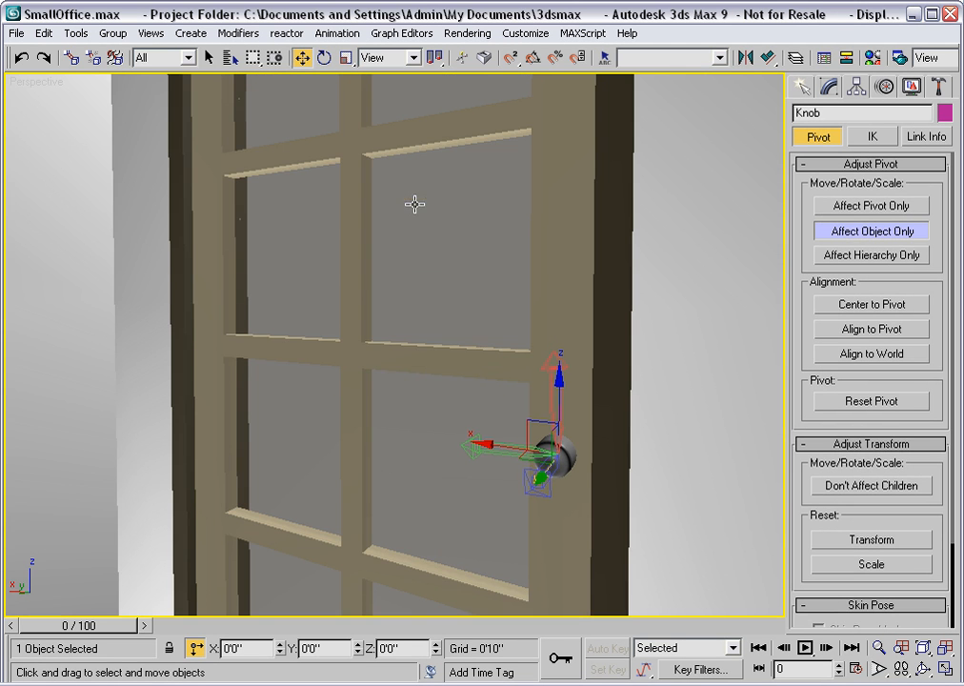
pyautogui.click(869, 238)
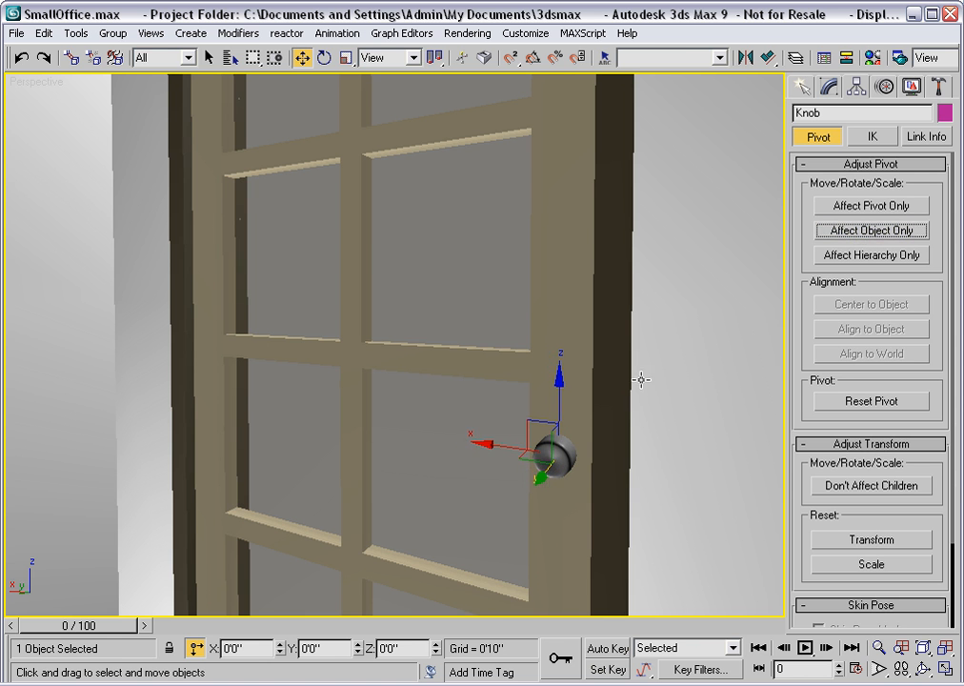
# Step: Select the Door object and swing it open to 32.5 degrees
pyautogui.moveTo(639, 381); pyautogui.dragTo(584, 345, button='middle')
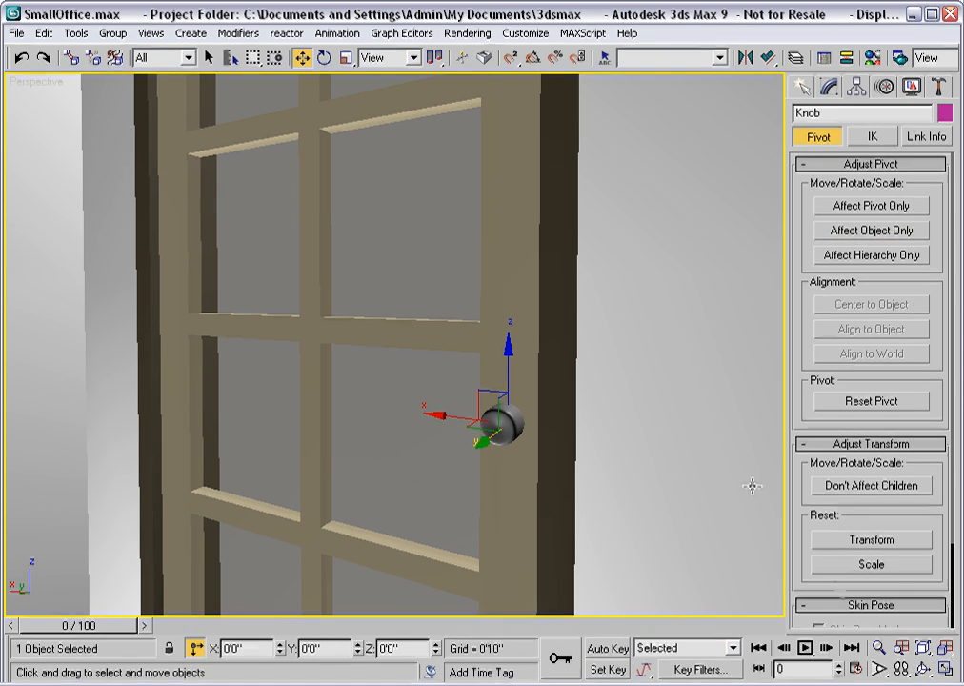
pyautogui.click(878, 648)
pyautogui.moveTo(544, 333); pyautogui.dragTo(542, 359)
pyautogui.rightClick(513, 340)
pyautogui.click(436, 328)
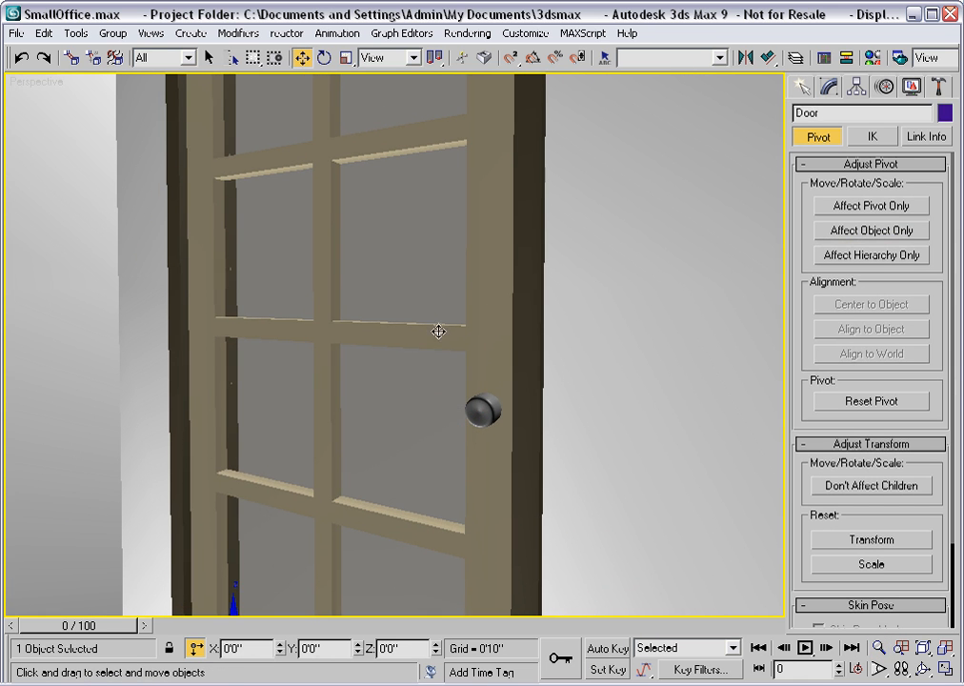
pyautogui.click(830, 88)
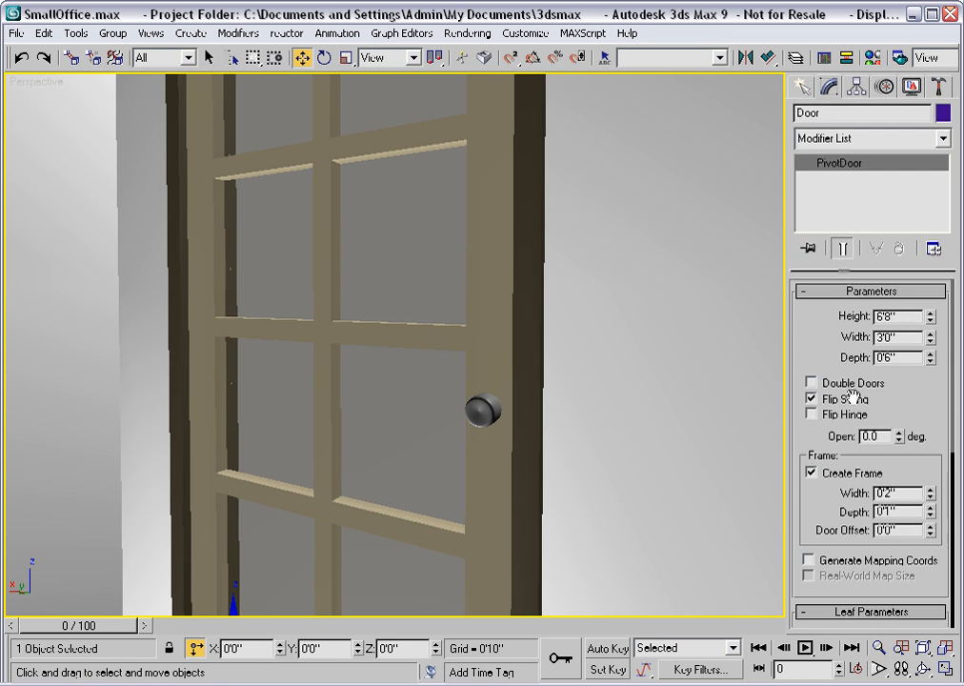
pyautogui.moveTo(900, 438); pyautogui.dragTo(876, 372)
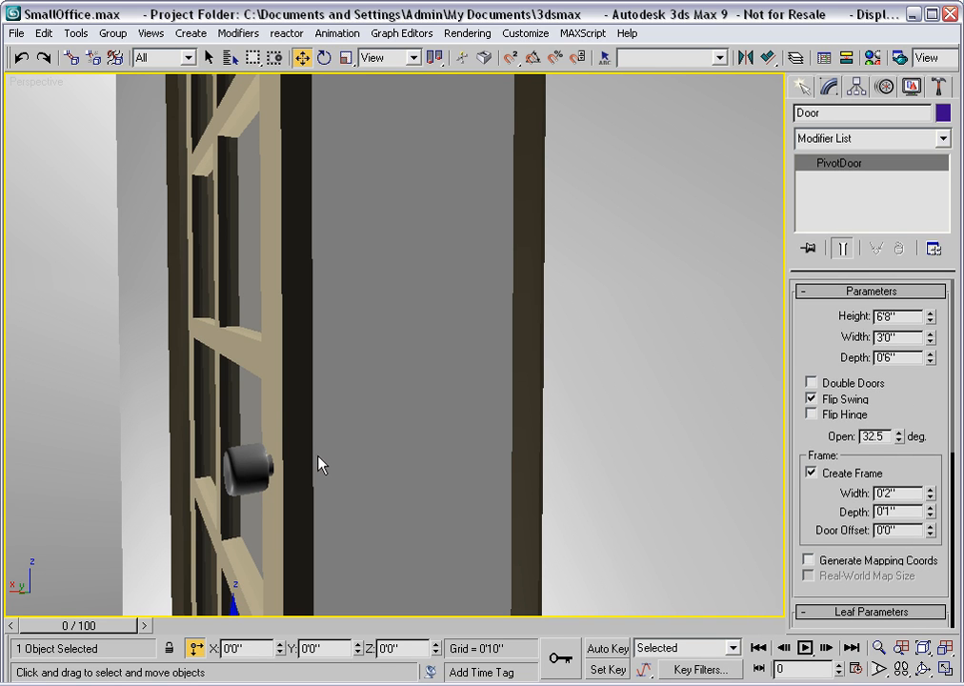
# Step: Add a Symmetry modifier to the Knob object and set its mirror axis to Y
pyautogui.click(346, 467)
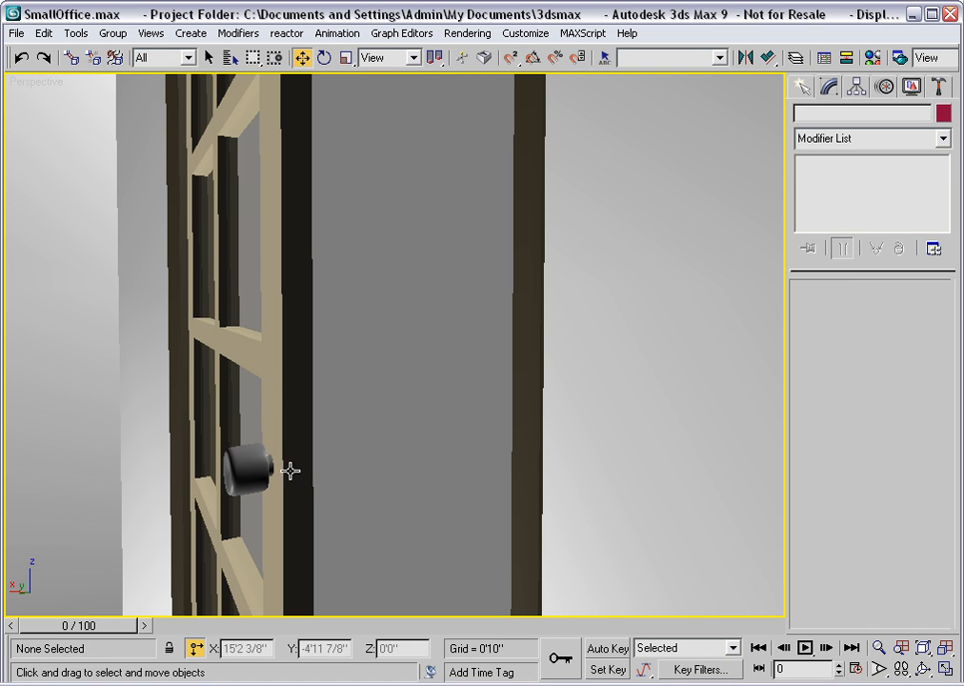
pyautogui.click(251, 469)
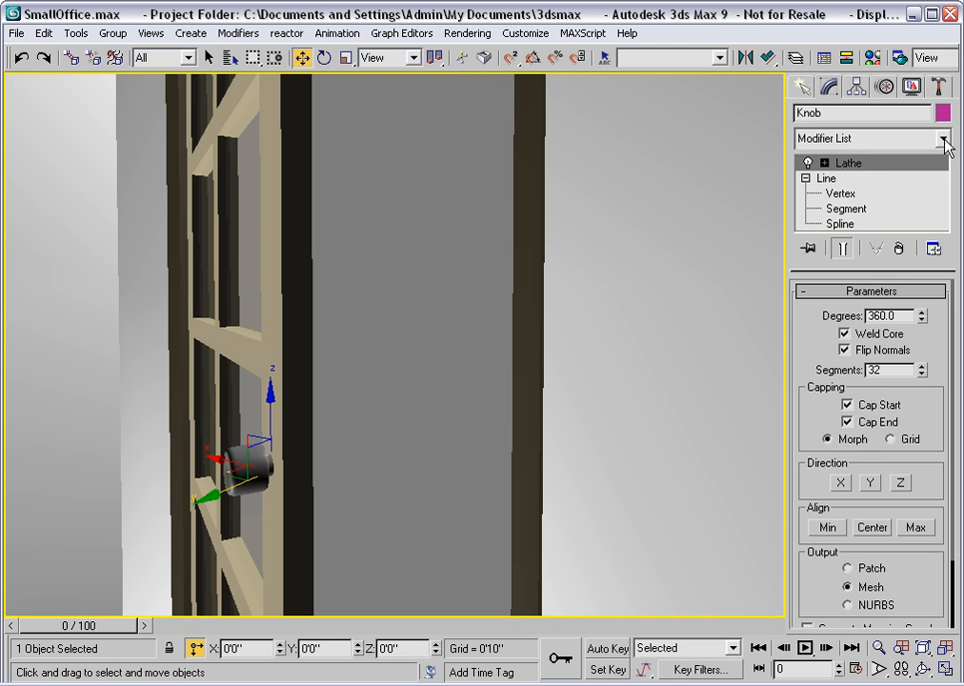
pyautogui.click(945, 140)
pyautogui.click(946, 141)
pyautogui.click(946, 141)
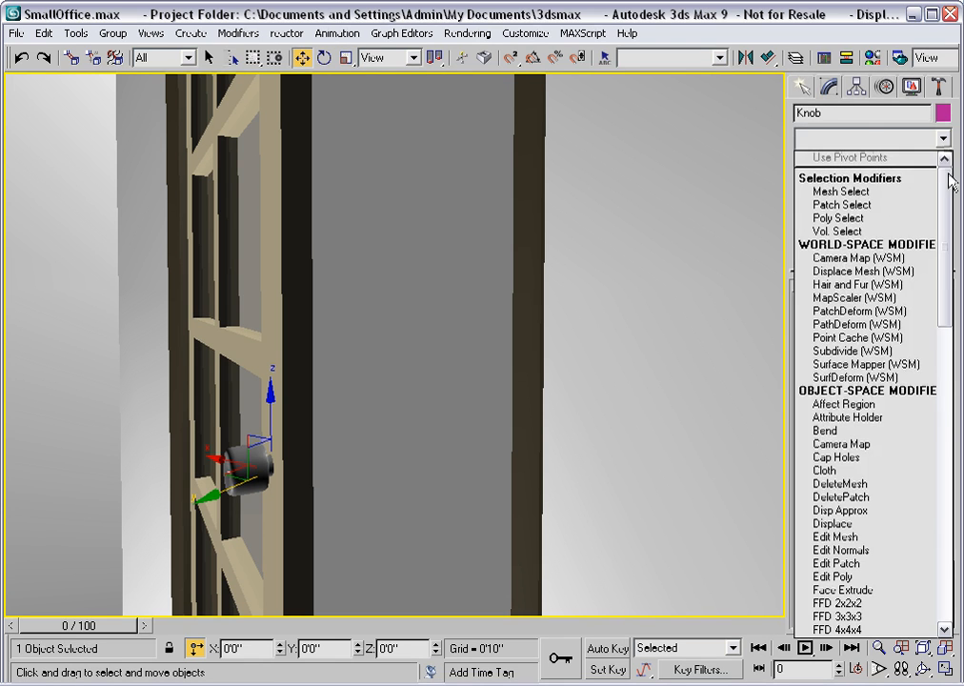
pyautogui.moveTo(945, 188); pyautogui.dragTo(952, 449)
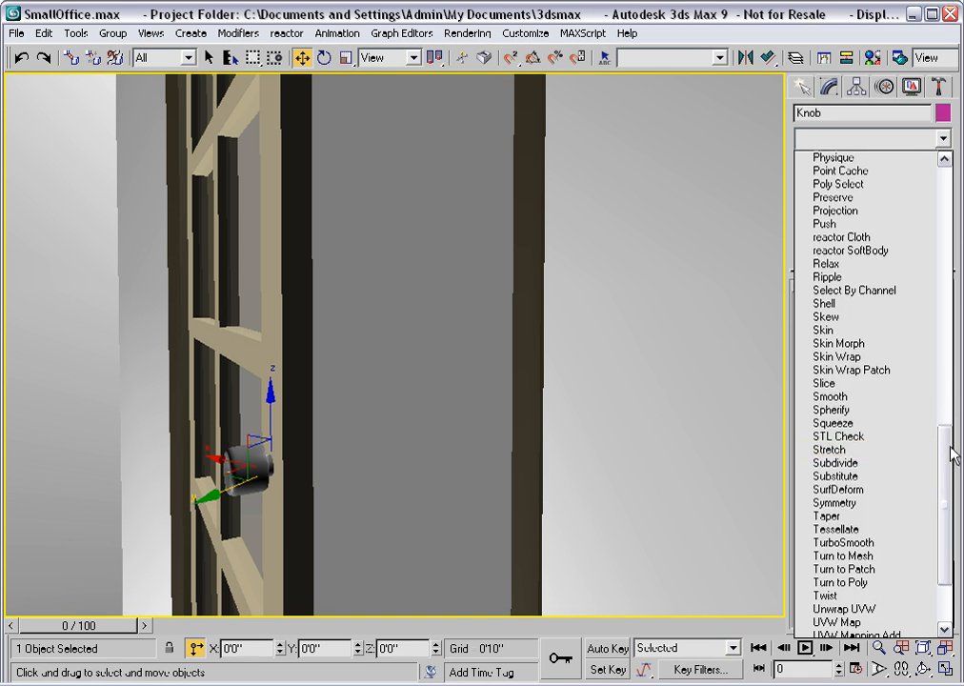
pyautogui.click(854, 504)
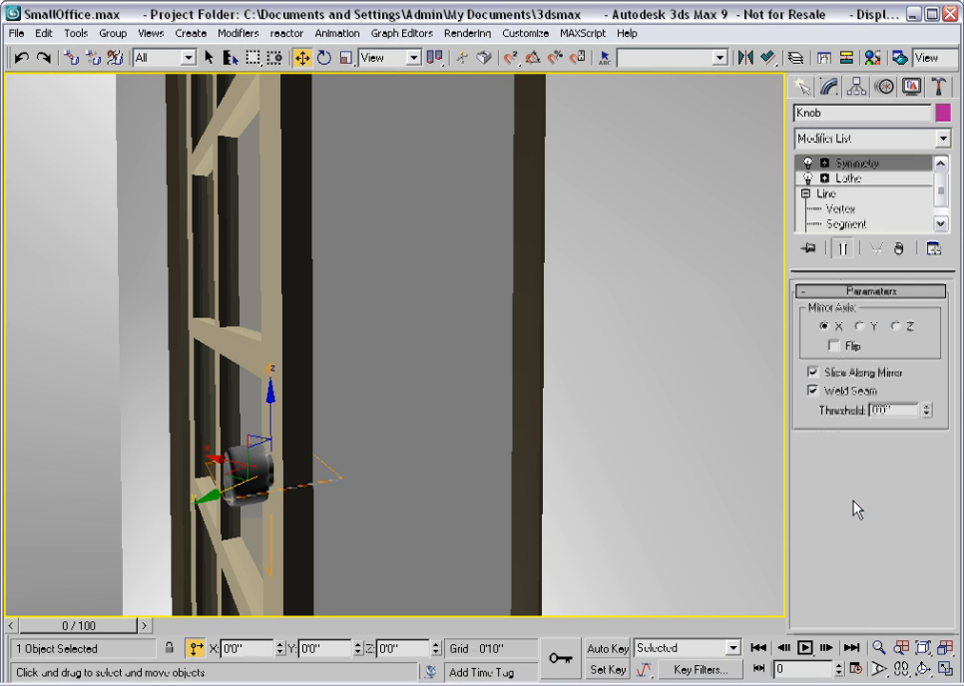
pyautogui.click(860, 326)
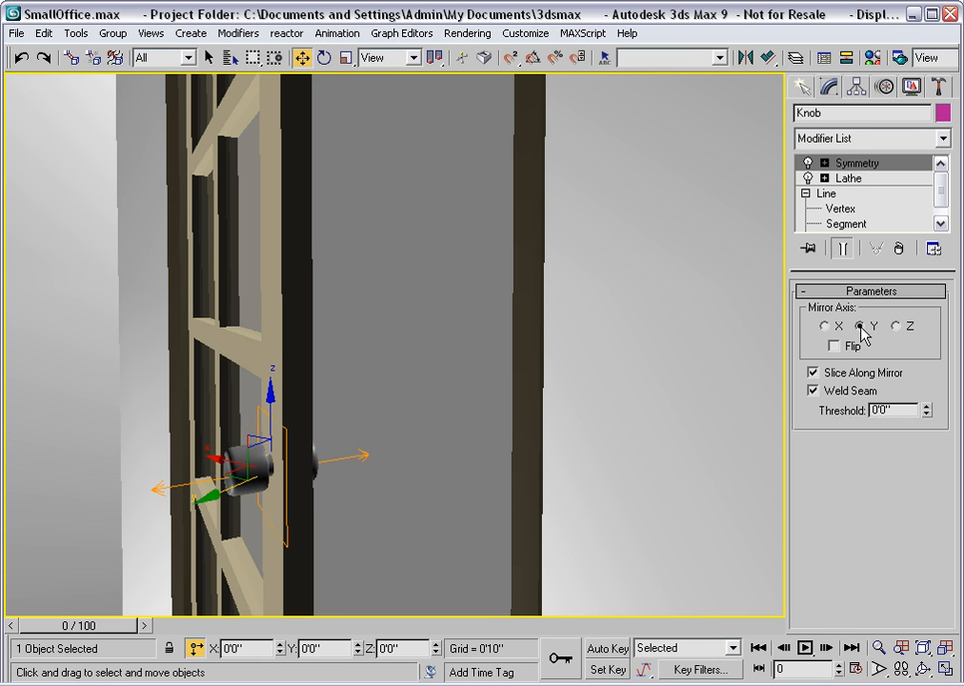
# Step: Offset the Symmetry modifier's Mirror plane by -3/4 inch along its local Y axis, placing a second knob on the door's opposite face
pyautogui.click(824, 163)
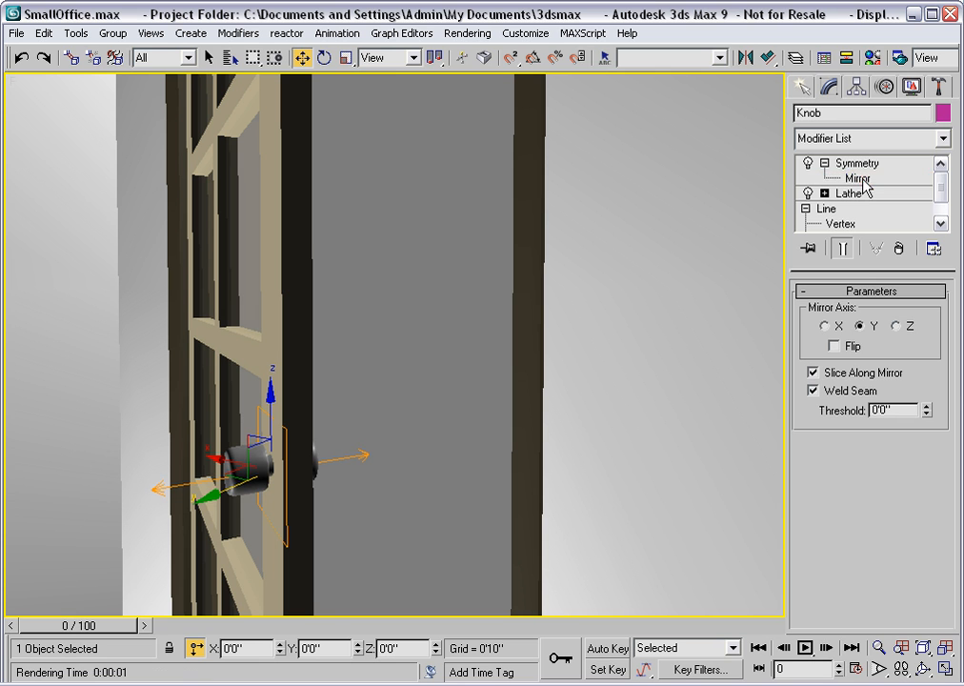
pyautogui.click(860, 178)
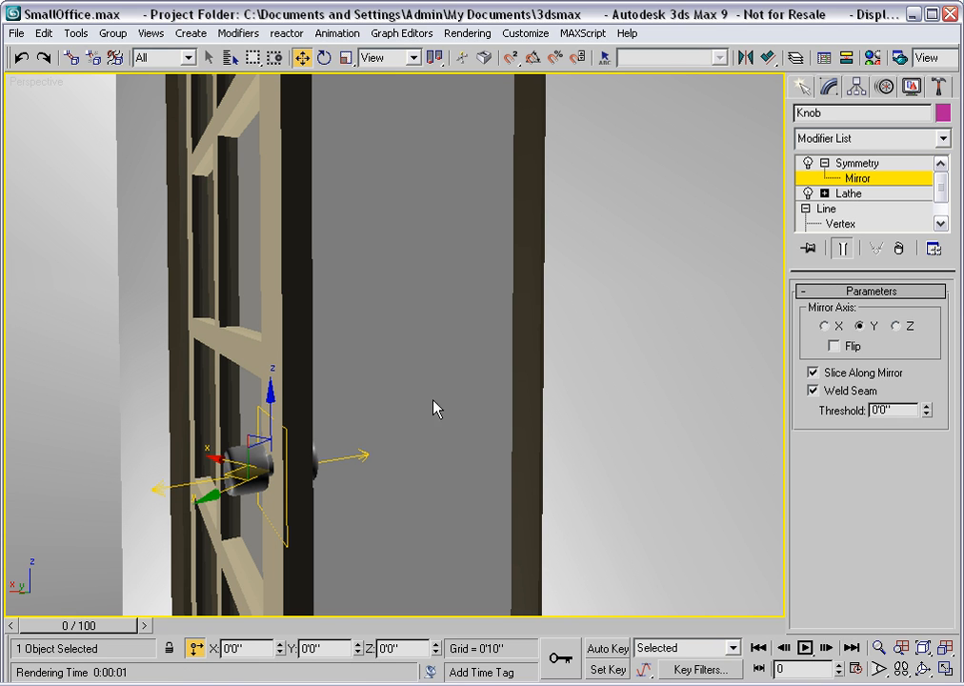
pyautogui.click(414, 58)
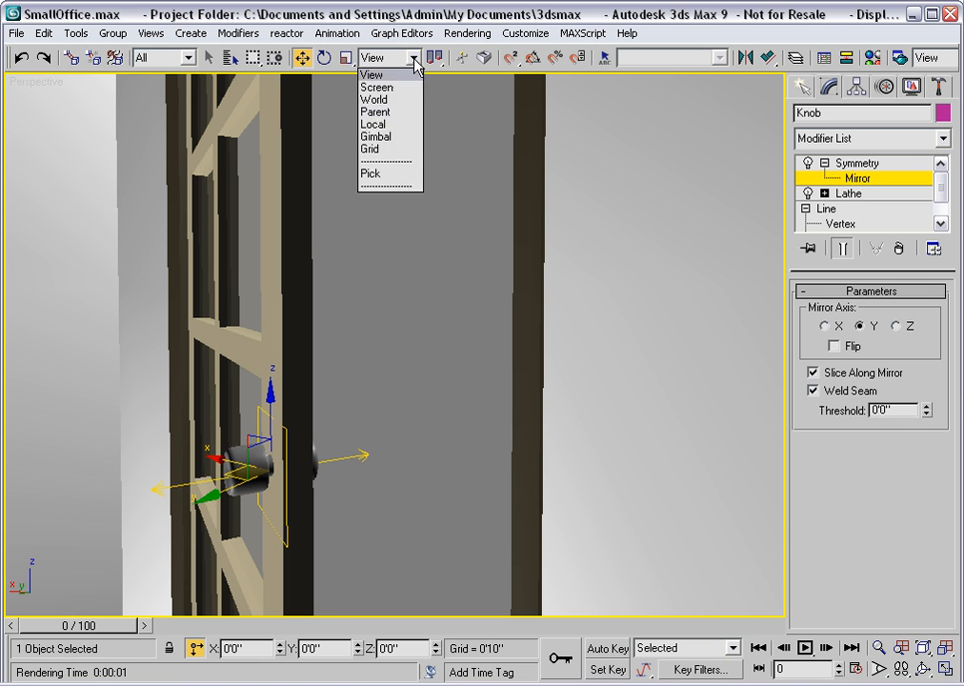
pyautogui.click(376, 124)
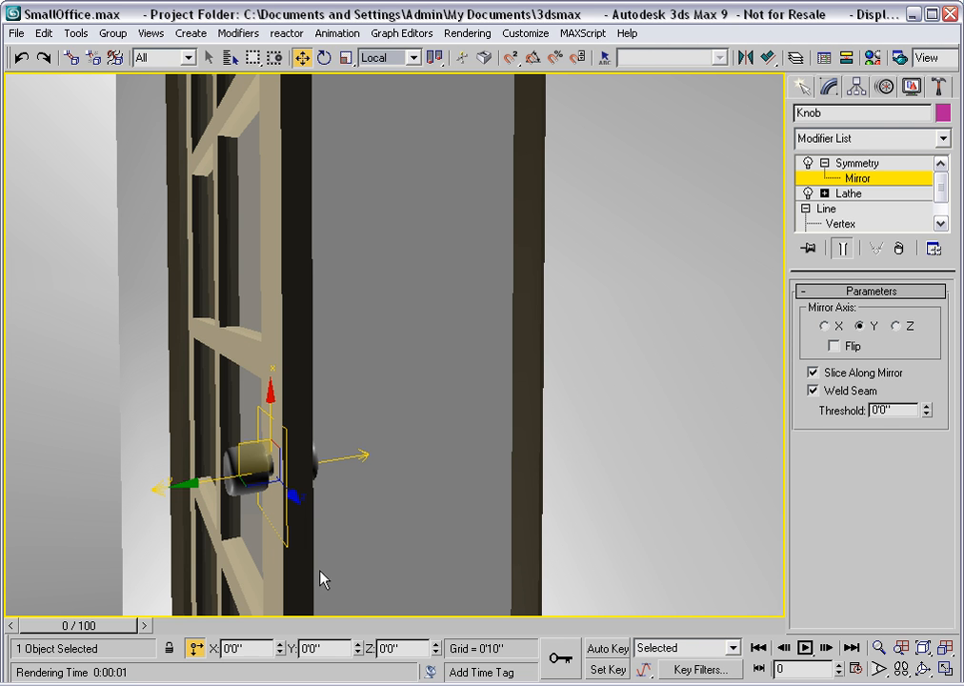
pyautogui.moveTo(328, 649); pyautogui.dragTo(293, 648)
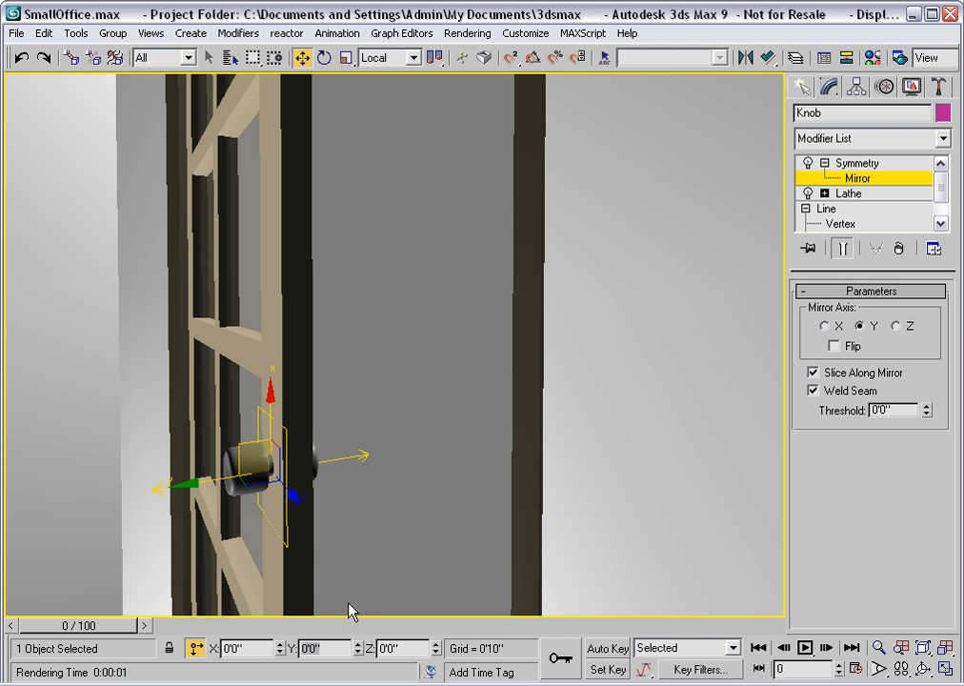
pyautogui.write('-3/4')
pyautogui.press('Return')
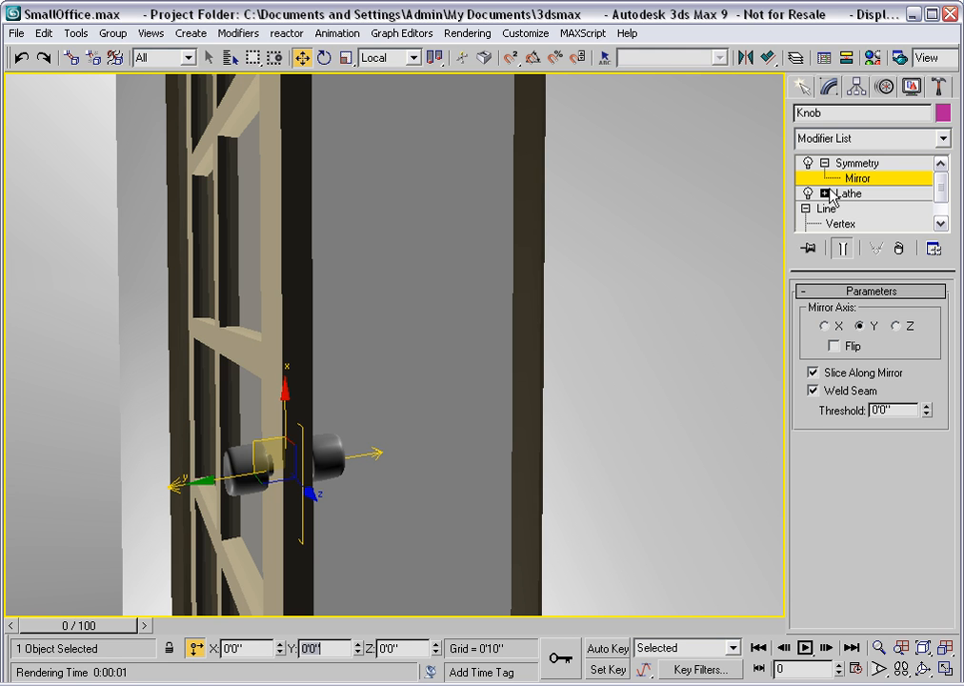
pyautogui.click(857, 163)
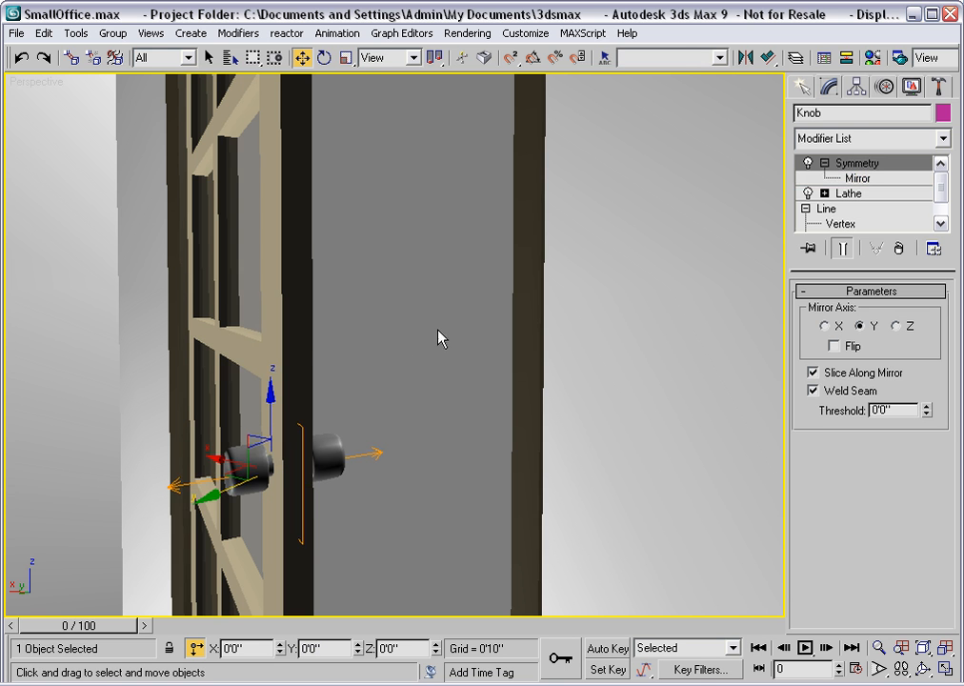
# Step: Select the Door object to access its PivotDoor parameters
pyautogui.click(306, 329)
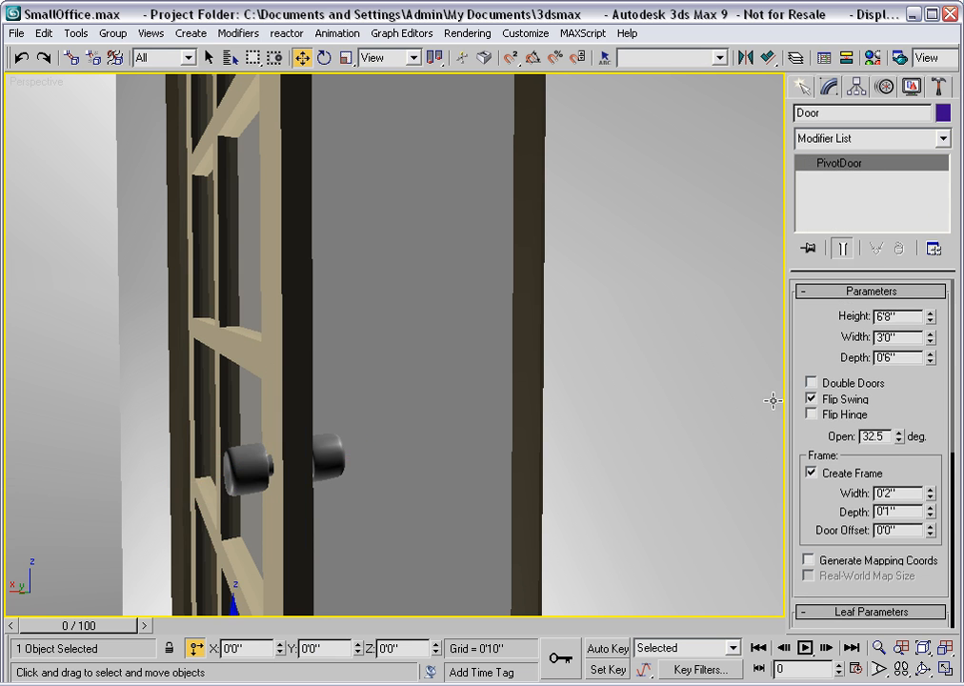